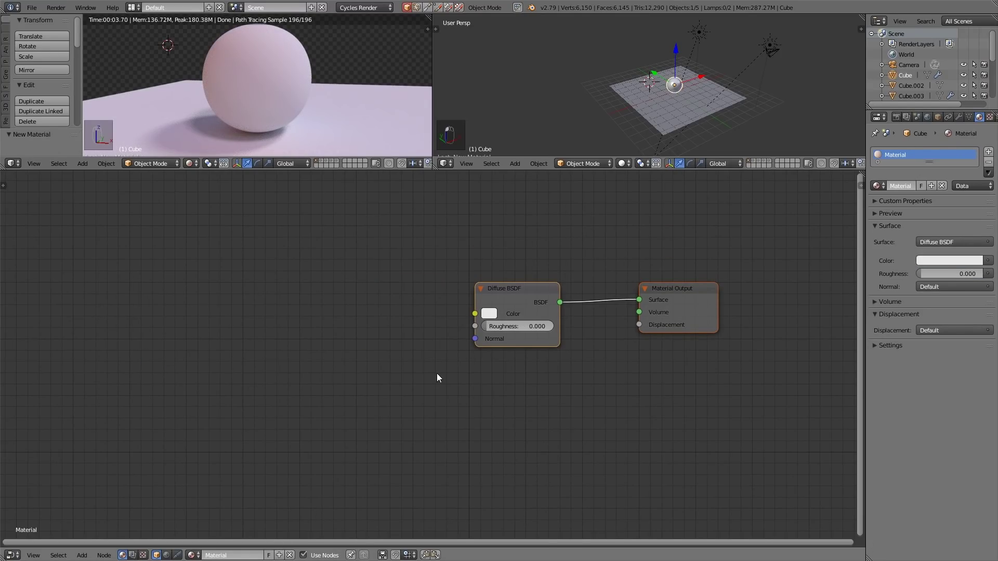
# Assign material 1 to the sphere and duplicate it as its own copy, 1.001
pyautogui.click(191, 556)
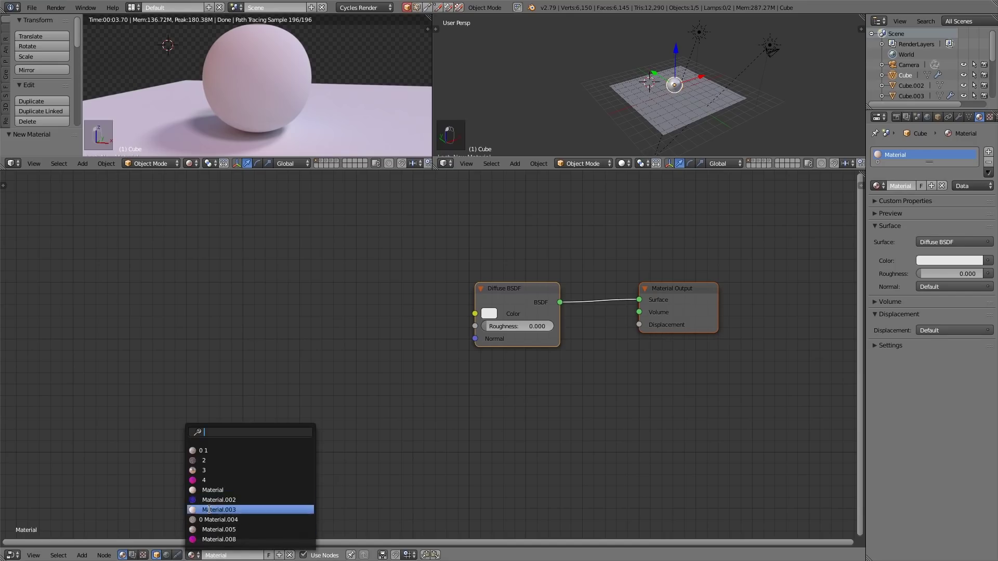
pyautogui.click(206, 451)
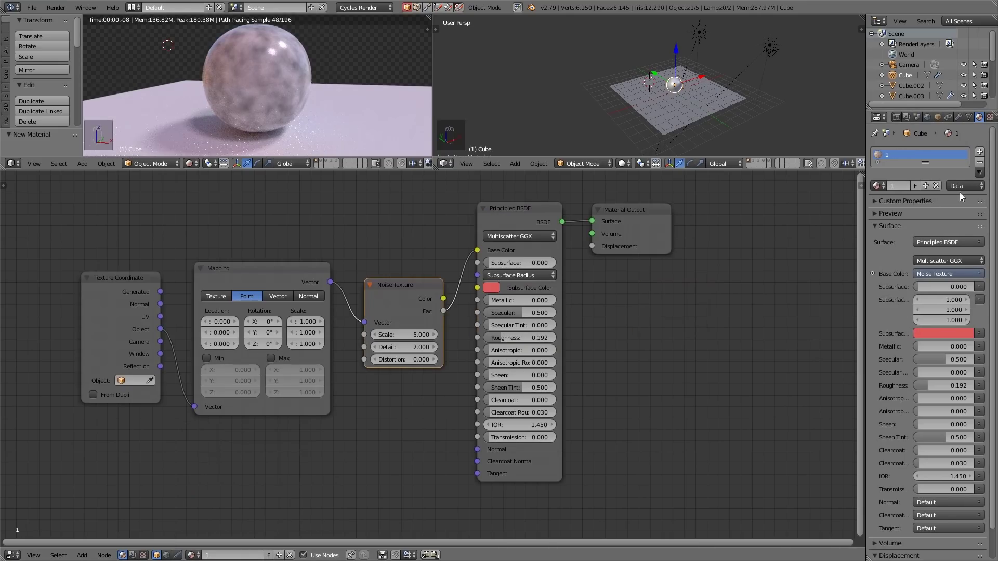
pyautogui.click(926, 185)
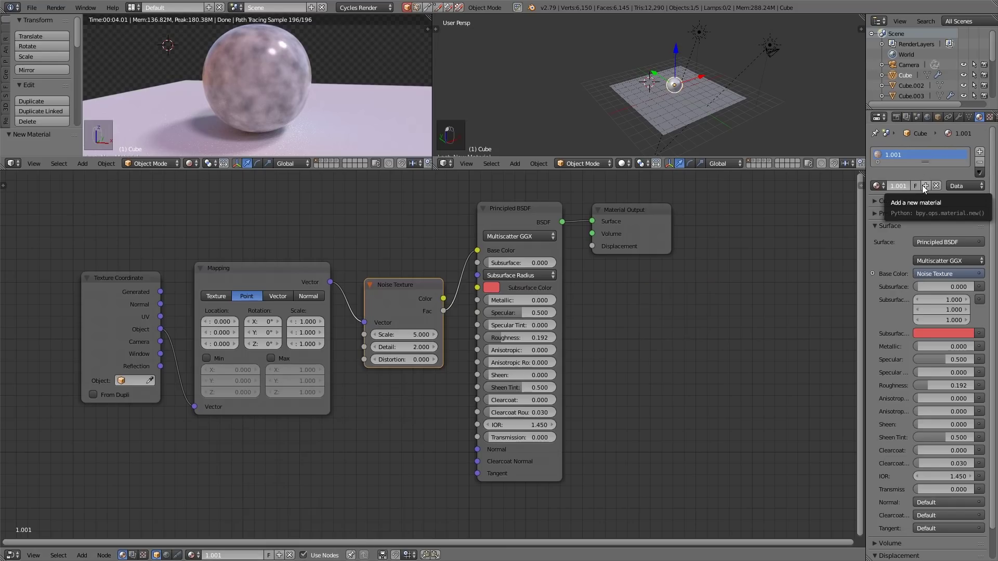
# Create a new material and turn its Diffuse node into a Principled BSDF
pyautogui.click(290, 555)
pyautogui.click(275, 556)
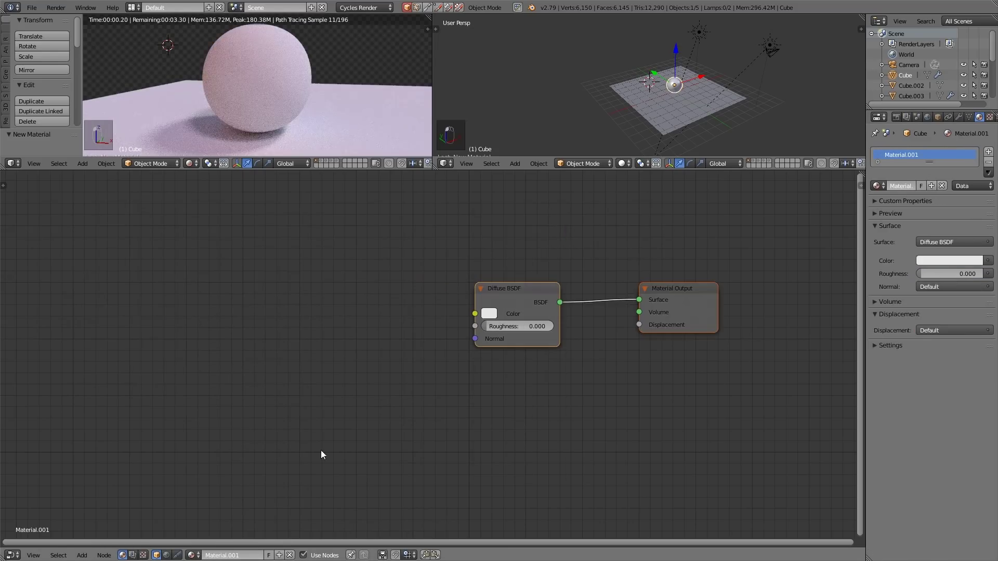
pyautogui.moveTo(638, 361); pyautogui.dragTo(517, 368, button='middle')
pyautogui.scroll(2, 517, 368)
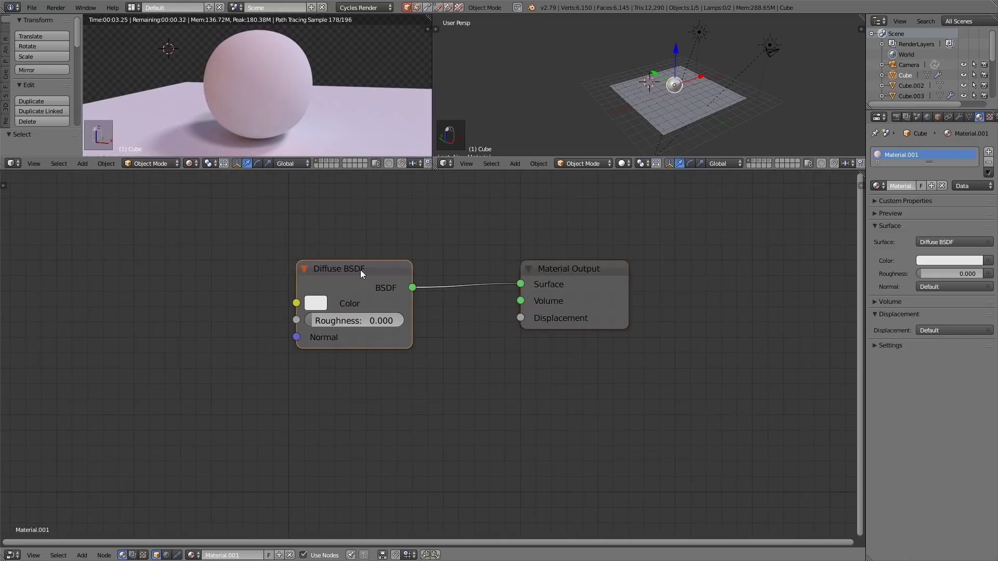
pyautogui.hotkey('shift', 's')
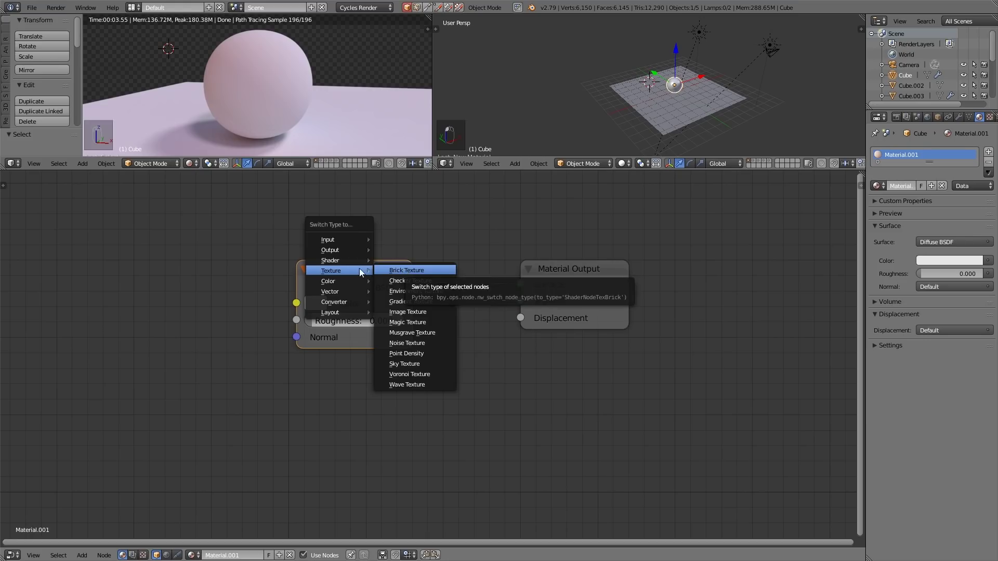
pyautogui.moveTo(353, 261)
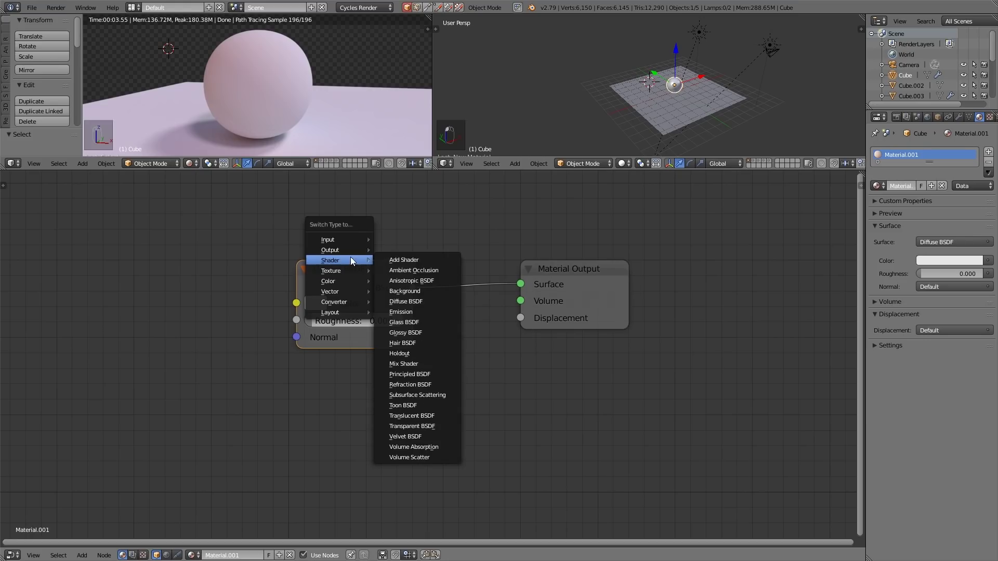
pyautogui.click(403, 374)
# Arrange the nodes and add Texture Coordinate, Mapping and Image Texture nodes to base colour with Ctrl+T
pyautogui.moveTo(367, 270); pyautogui.dragTo(433, 205)
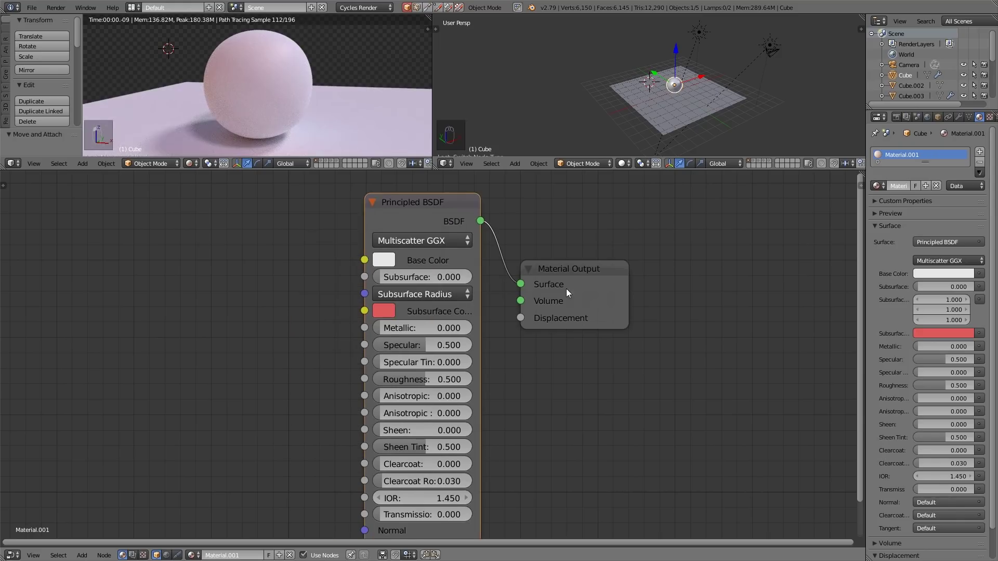
pyautogui.moveTo(570, 281); pyautogui.dragTo(576, 203)
pyautogui.moveTo(448, 208); pyautogui.dragTo(460, 200)
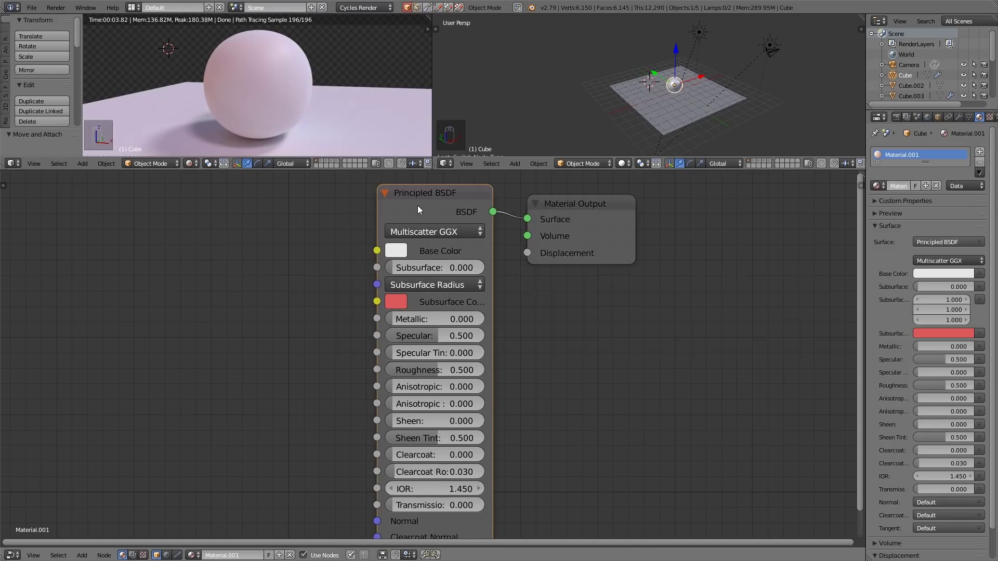
pyautogui.hotkey('ctrl', 't')
pyautogui.moveTo(292, 232); pyautogui.dragTo(541, 225, button='middle')
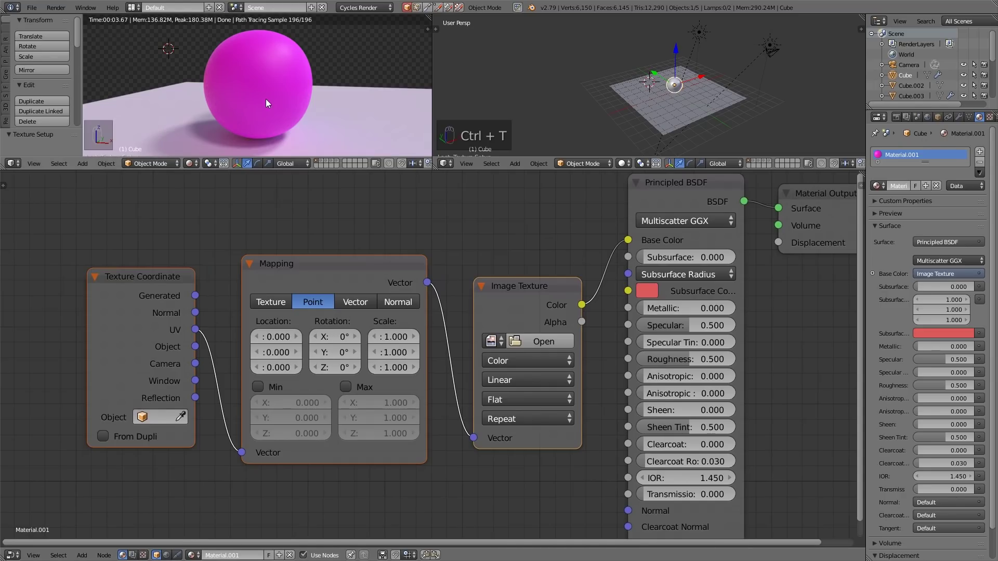
pyautogui.click(531, 292)
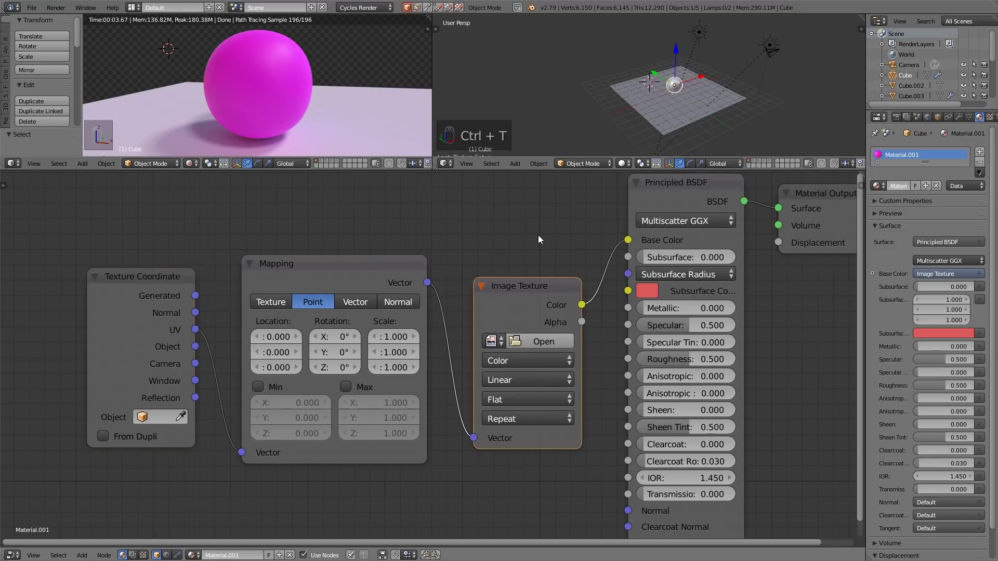
# Change the Image Texture to a Noise Texture using Object coordinates, its Fac driving Base Color
pyautogui.hotkey('shift', 's')
pyautogui.moveTo(523, 299)
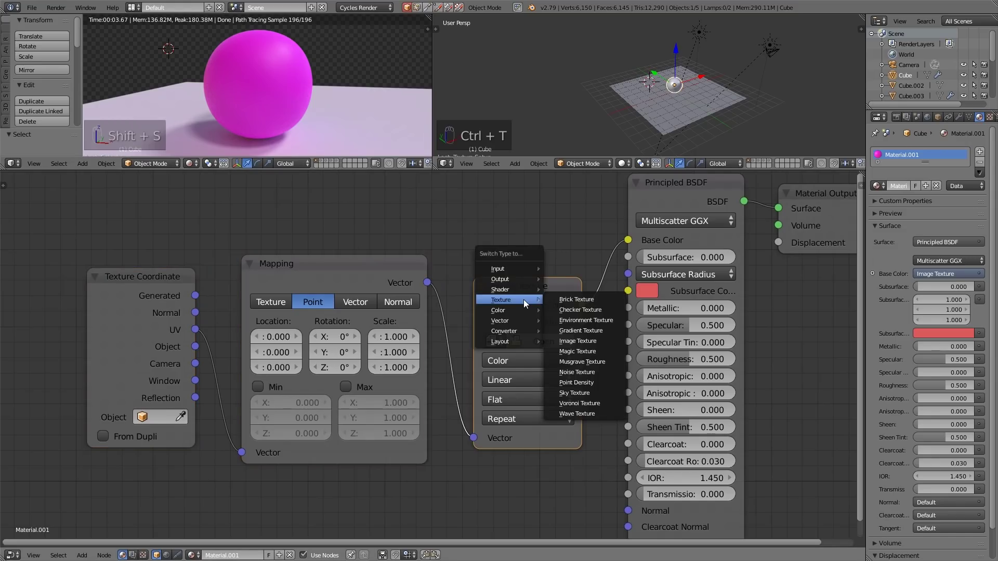
pyautogui.click(577, 373)
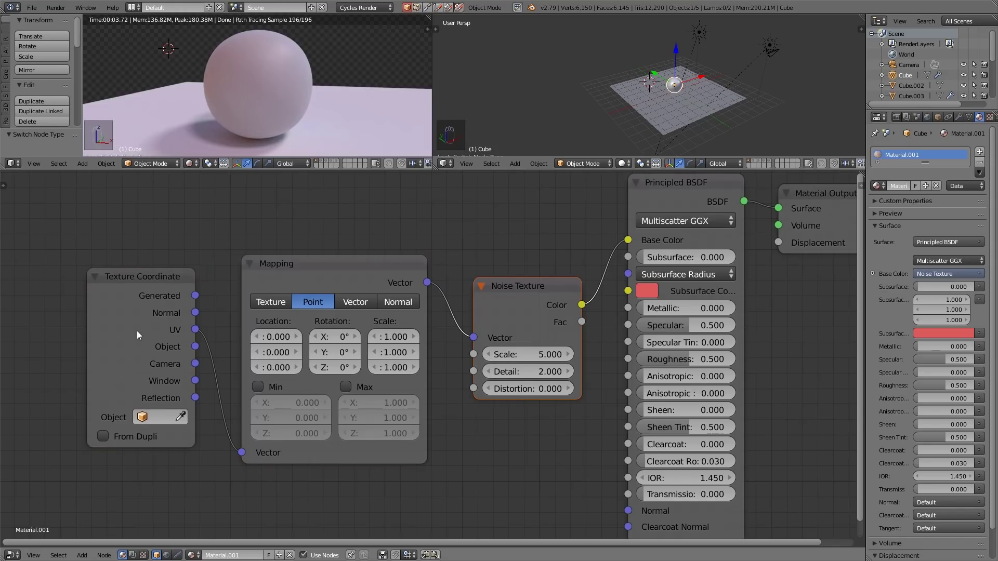
pyautogui.moveTo(196, 348); pyautogui.dragTo(242, 453)
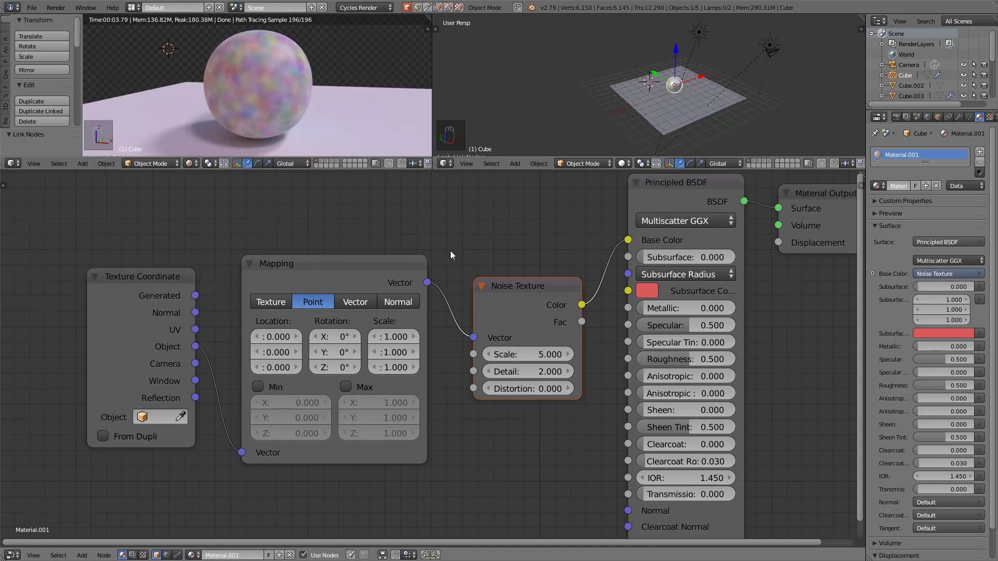
pyautogui.moveTo(582, 321); pyautogui.dragTo(626, 241)
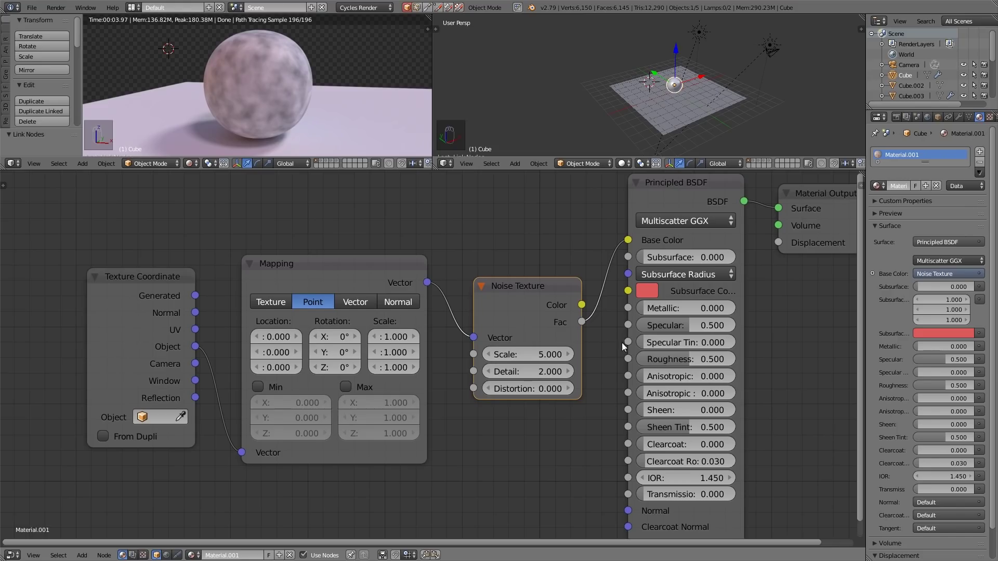
# Set shader roughness to 0.233 and, after relinking Mapping into the noise, noise scale to 5.900
pyautogui.moveTo(688, 360); pyautogui.dragTo(661, 361)
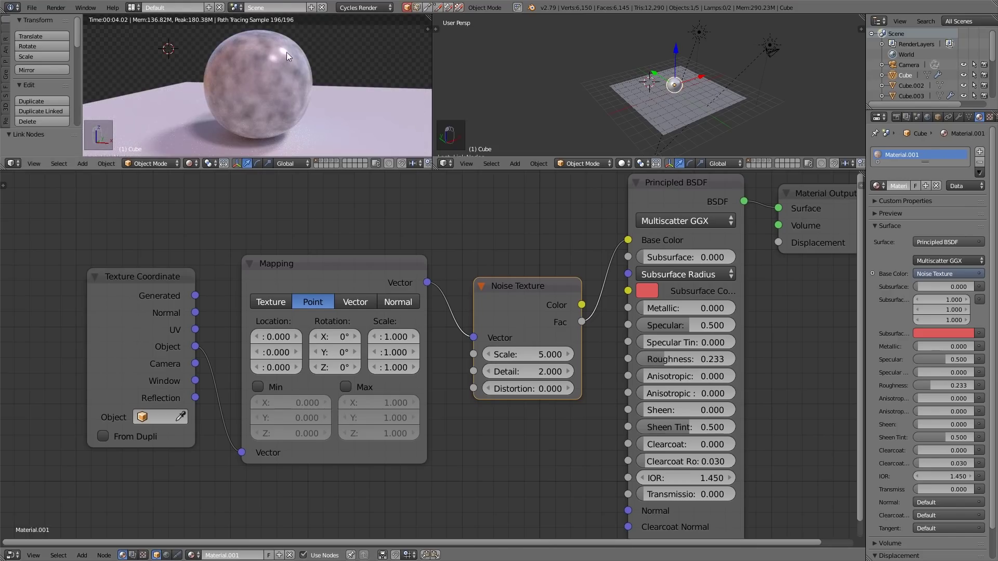
pyautogui.moveTo(526, 354)
pyautogui.mouseDown()
pyautogui.moveTo(535, 354)
pyautogui.moveTo(522, 354)
pyautogui.mouseUp()
pyautogui.keyDown('ctrl'); pyautogui.moveTo(451, 279); pyautogui.dragTo(444, 342, button='right'); pyautogui.keyUp('ctrl')
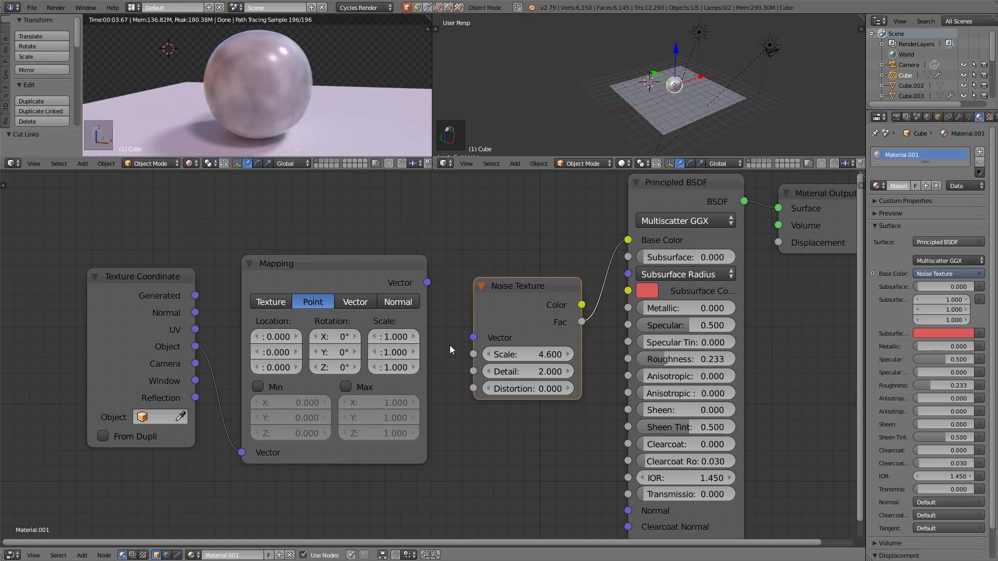
pyautogui.moveTo(527, 354); pyautogui.dragTo(551, 354)
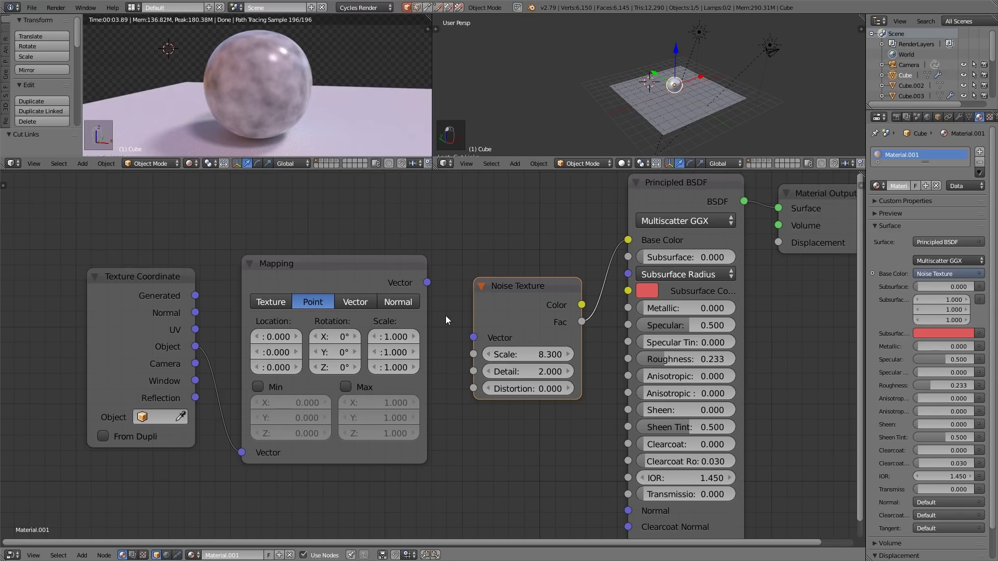
pyautogui.moveTo(427, 283); pyautogui.dragTo(441, 292)
pyautogui.moveTo(471, 338); pyautogui.dragTo(472, 338)
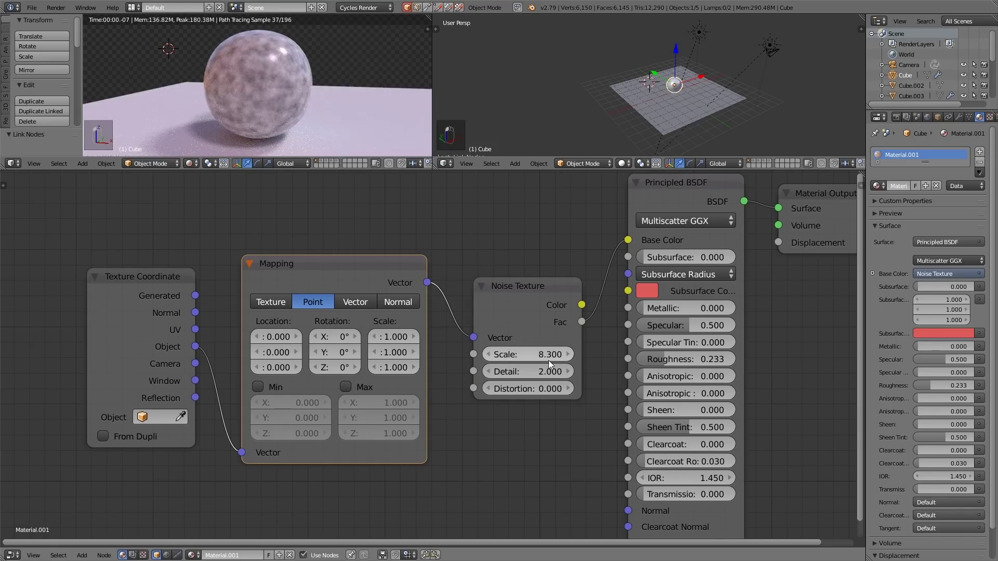
pyautogui.moveTo(542, 354); pyautogui.dragTo(527, 354)
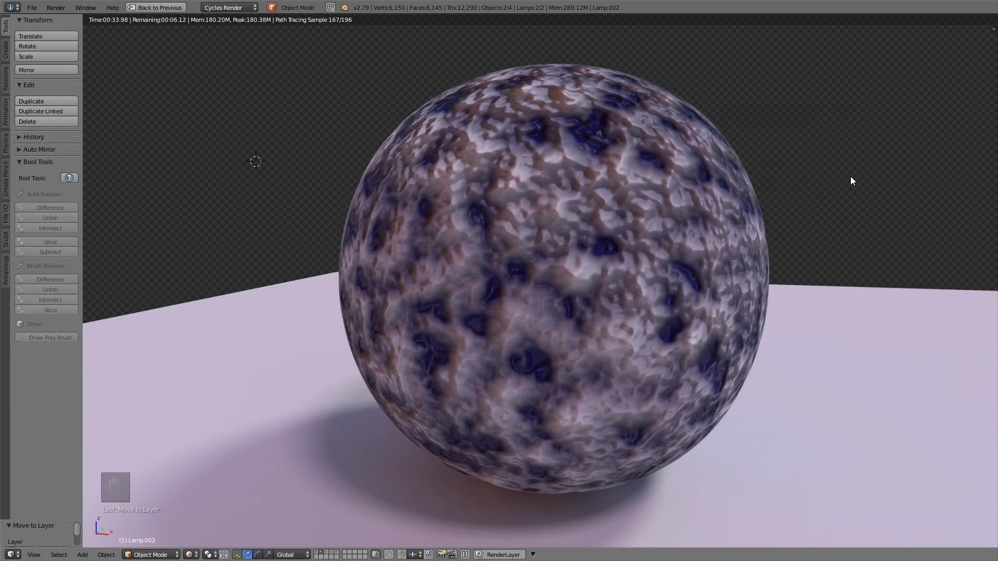
# Leave the full-screen render and return to the node-editing layout
pyautogui.hotkey('shift', 'space')
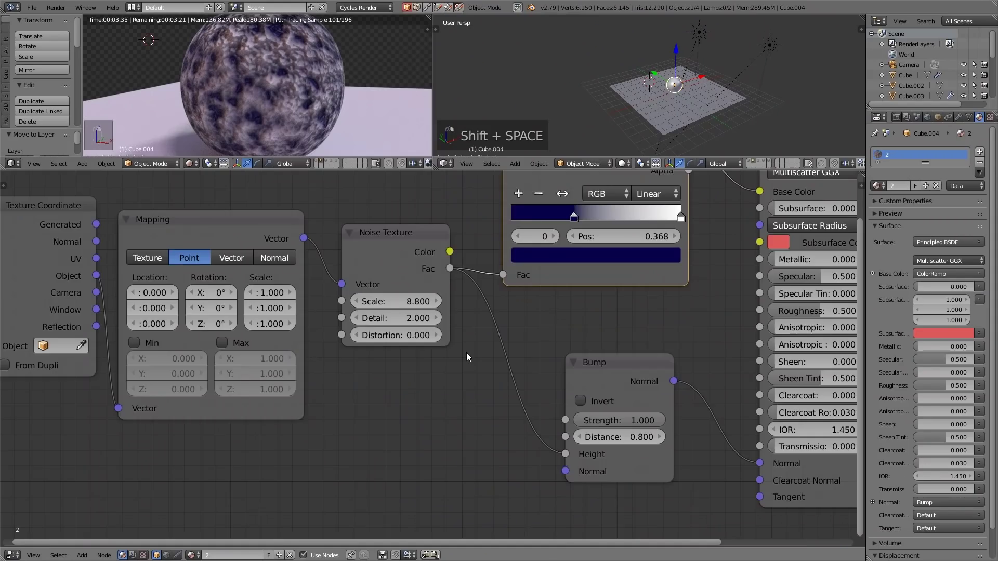
pyautogui.scroll(-2, 520, 362)
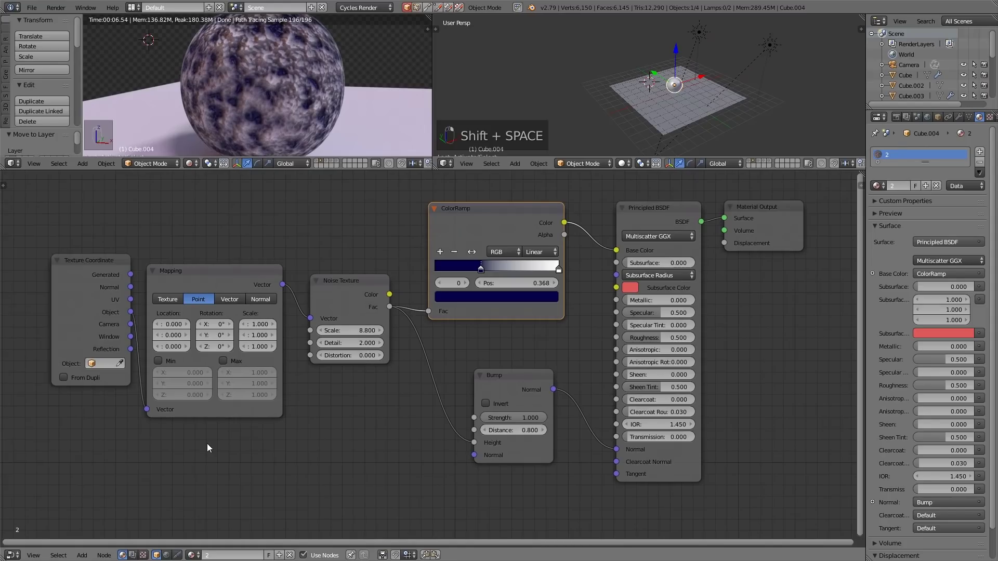
# Give Cube.004 a new material and switch its Diffuse node to a Principled BSDF
pyautogui.click(280, 555)
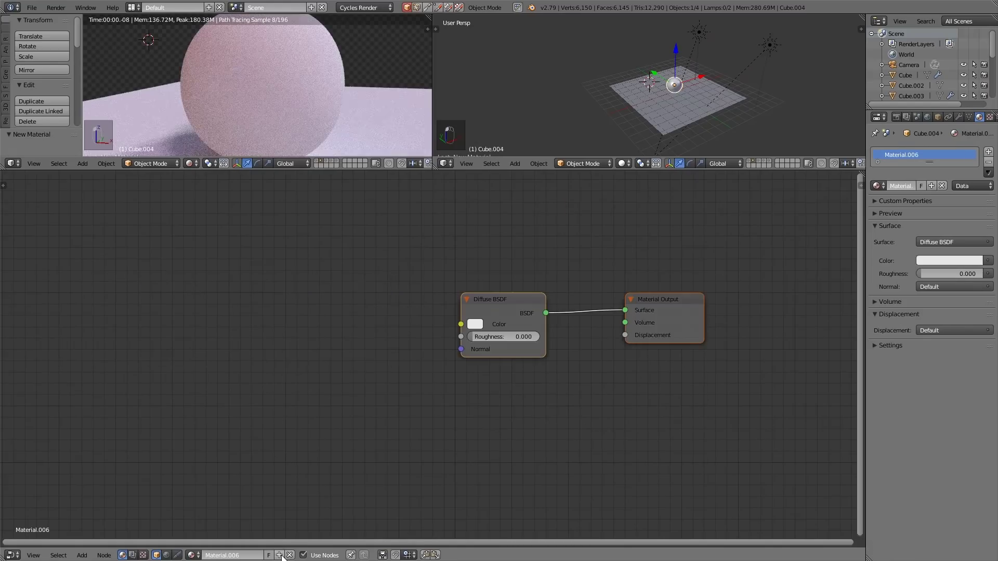
pyautogui.hotkey('shift', 's')
pyautogui.moveTo(466, 301)
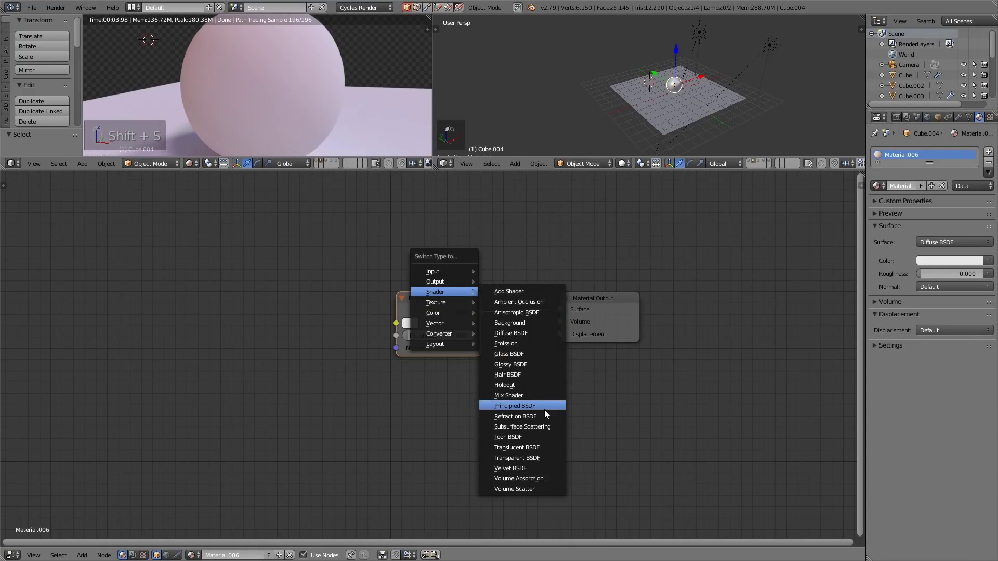
pyautogui.click(544, 409)
pyautogui.moveTo(420, 318); pyautogui.dragTo(591, 242)
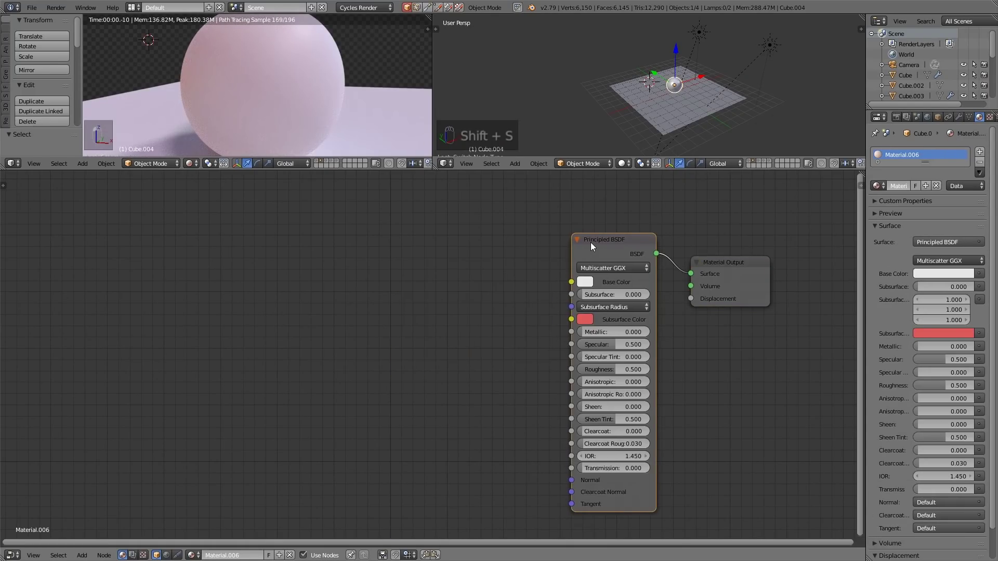
# Add an object-mapped Noise Texture feeding base colour, then spread the nodes out to the left
pyautogui.hotkey('ctrl', 't')
pyautogui.moveTo(255, 360); pyautogui.dragTo(289, 436)
pyautogui.click(507, 316)
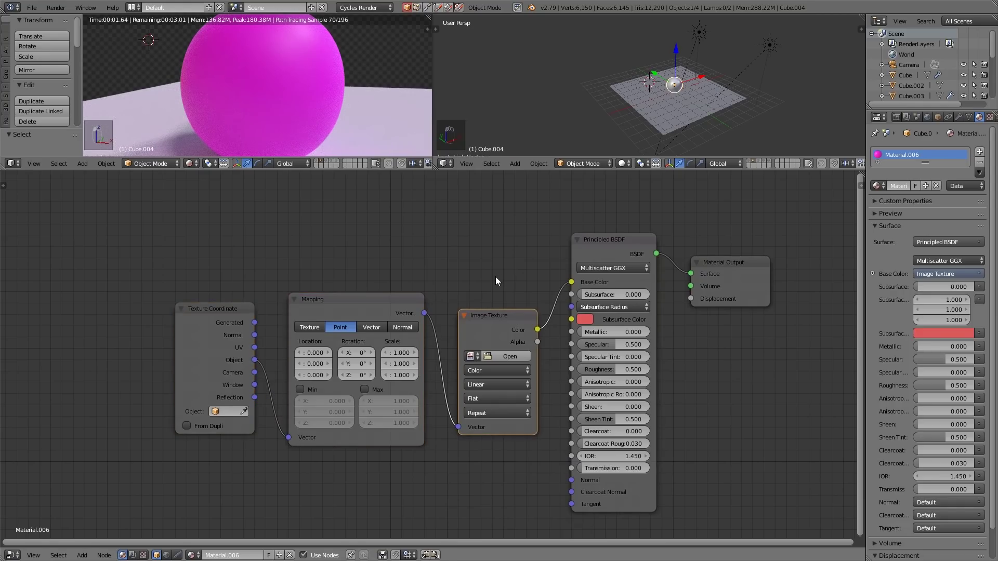
pyautogui.hotkey('shift', 's')
pyautogui.moveTo(491, 288)
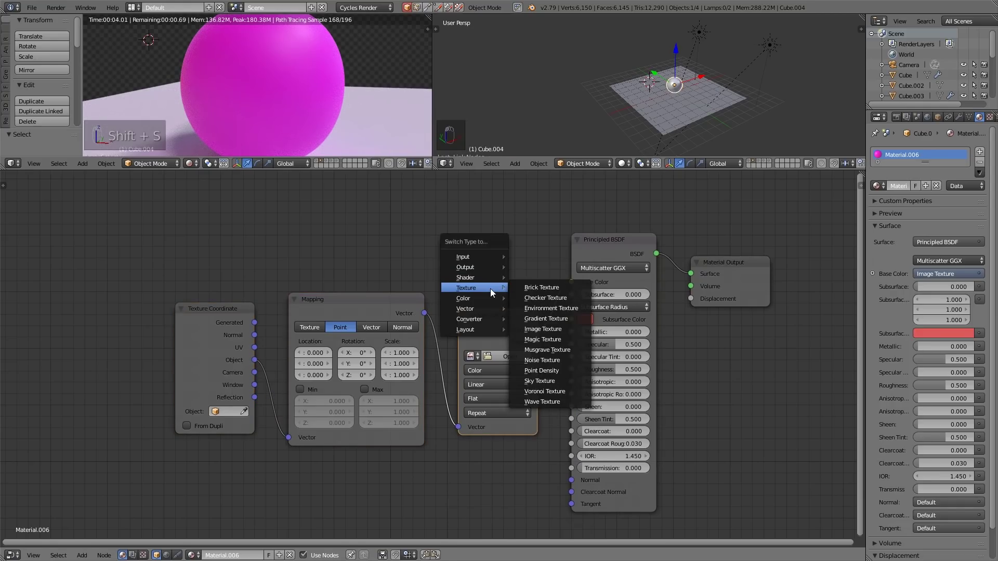
pyautogui.click(542, 360)
pyautogui.moveTo(214, 309); pyautogui.dragTo(110, 253)
pyautogui.moveTo(354, 299); pyautogui.dragTo(254, 256)
pyautogui.moveTo(486, 312); pyautogui.dragTo(376, 253)
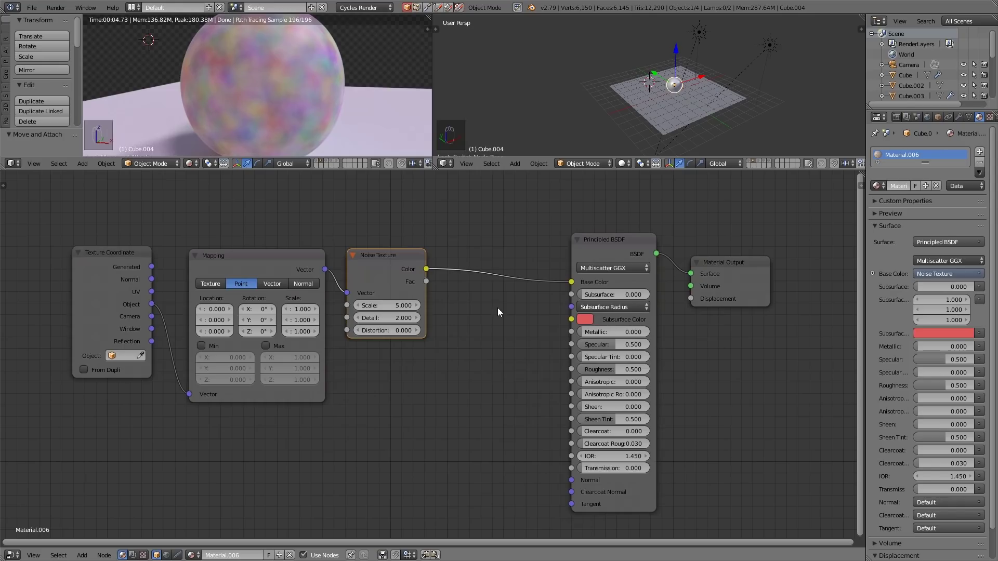
# Add a Bump node taking noise Fac as Height and feeding the shader's Normal
pyautogui.hotkey('shift', 'a')
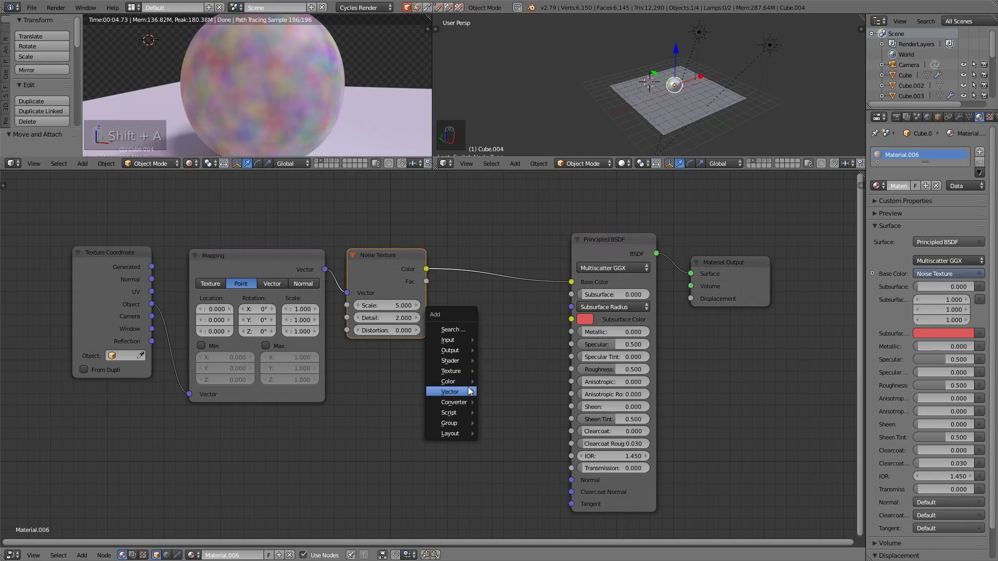
pyautogui.moveTo(452, 392)
pyautogui.click(523, 391)
pyautogui.click(448, 378)
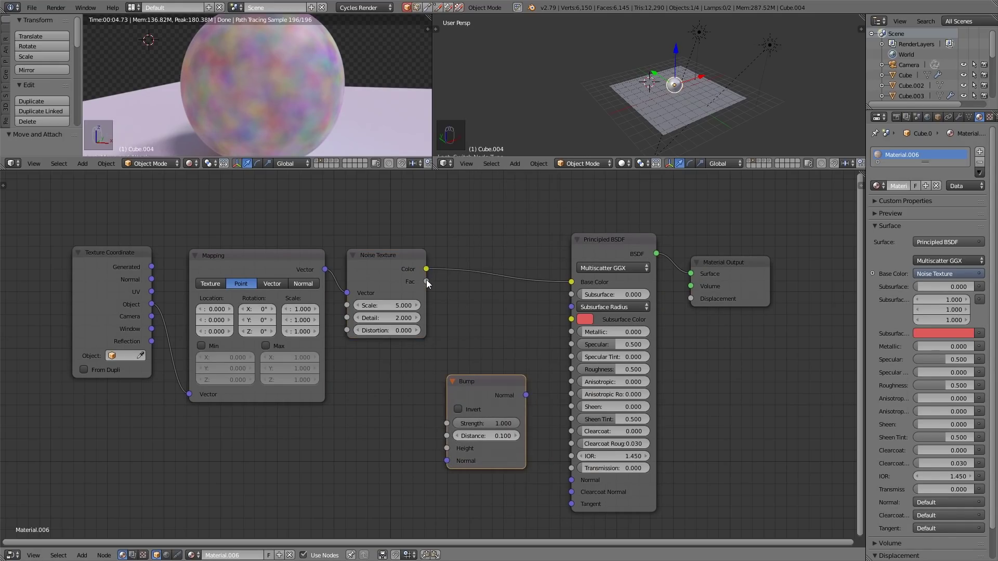
pyautogui.moveTo(427, 282); pyautogui.dragTo(446, 448)
pyautogui.moveTo(526, 395); pyautogui.dragTo(571, 480)
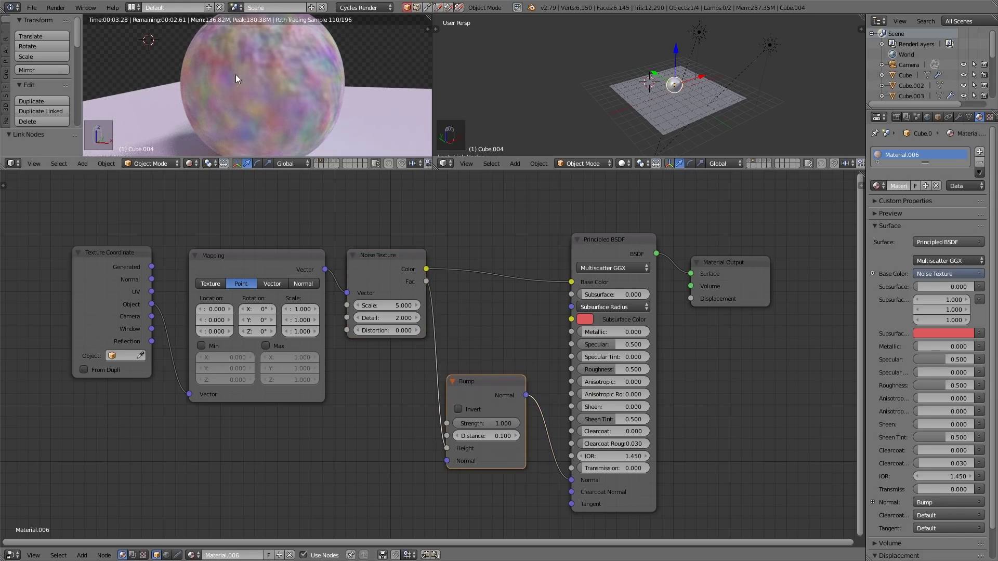
pyautogui.moveTo(140, 253); pyautogui.dragTo(95, 252)
# Insert a ColorRamp node between the Noise Texture and the shader
pyautogui.moveTo(207, 257); pyautogui.dragTo(161, 257)
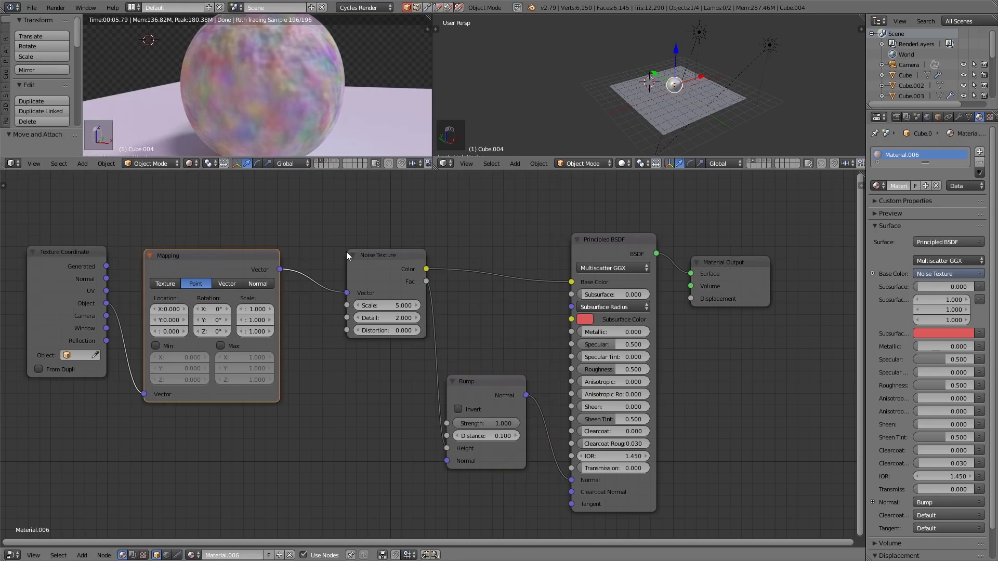
pyautogui.moveTo(387, 253); pyautogui.dragTo(354, 255)
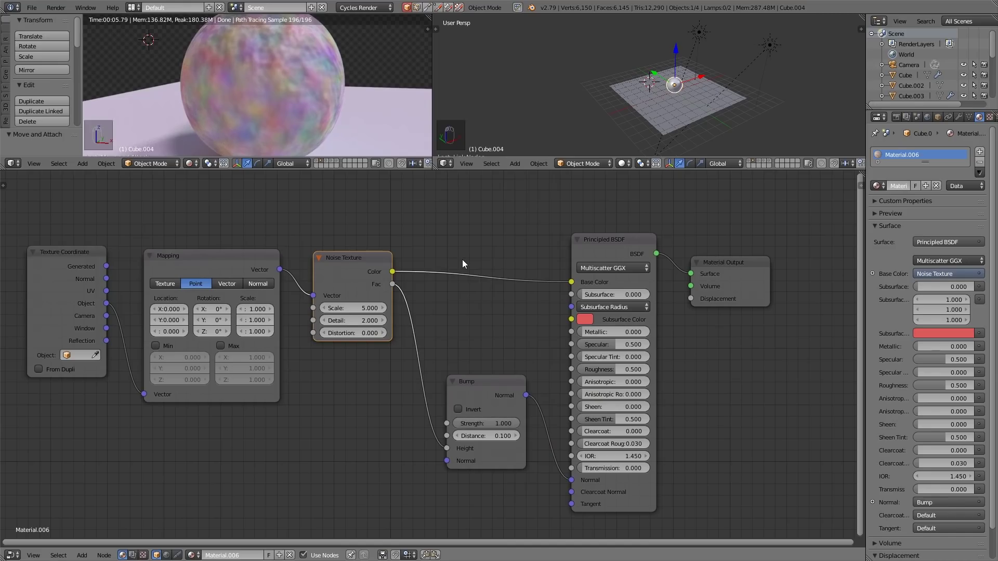
pyautogui.hotkey('shift', 'a')
pyautogui.moveTo(459, 270)
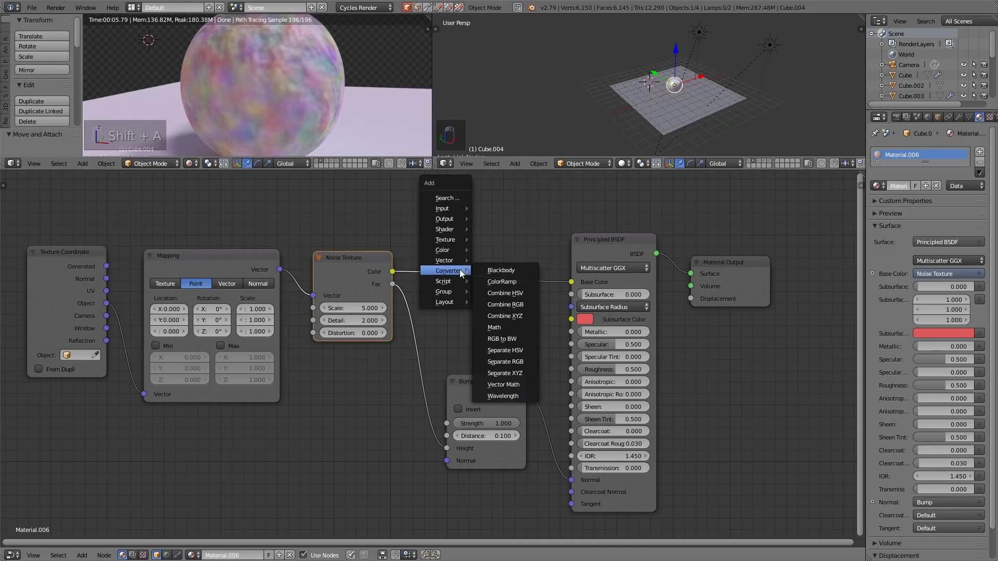
pyautogui.click(516, 280)
pyautogui.click(497, 280)
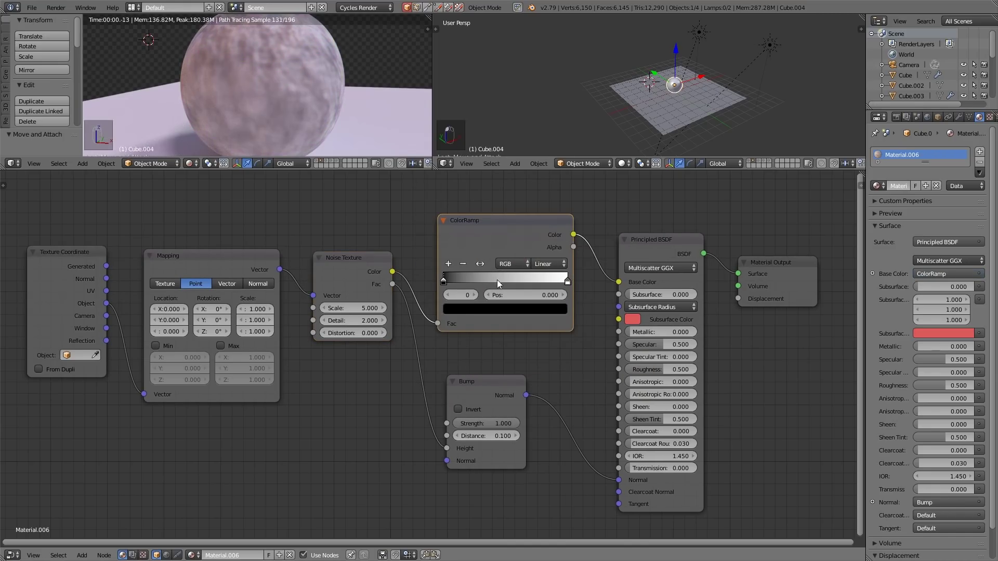
# Set noise scale 8.400, make the black stop dark blue near 0.355, and bump Distance 0.700
pyautogui.moveTo(345, 307); pyautogui.dragTo(369, 308)
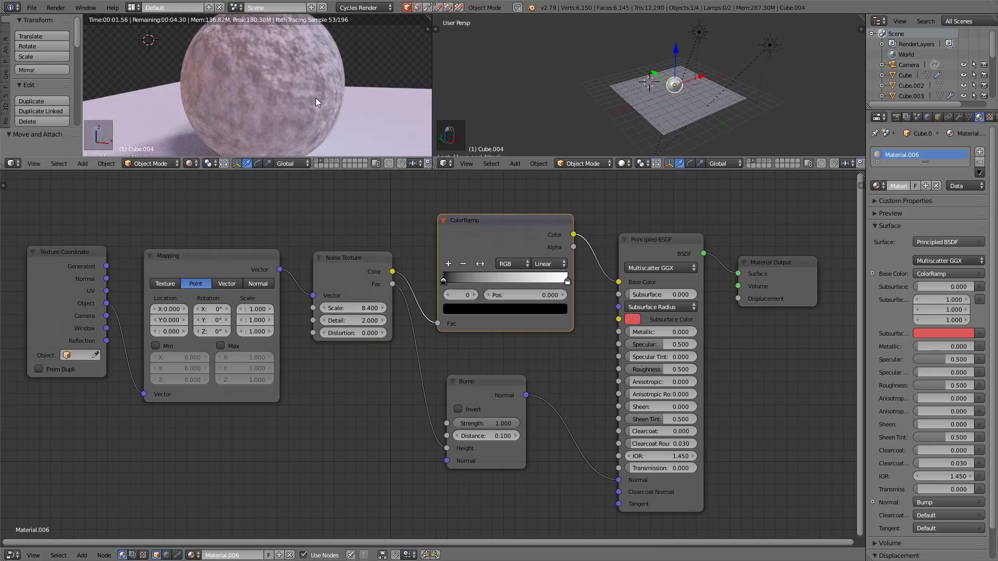
pyautogui.click(473, 308)
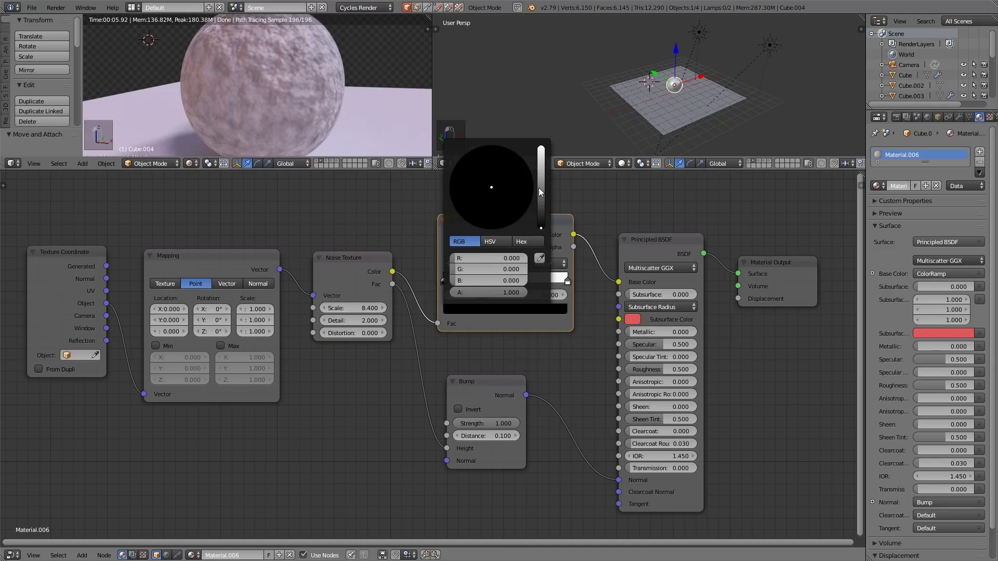
pyautogui.click(529, 169)
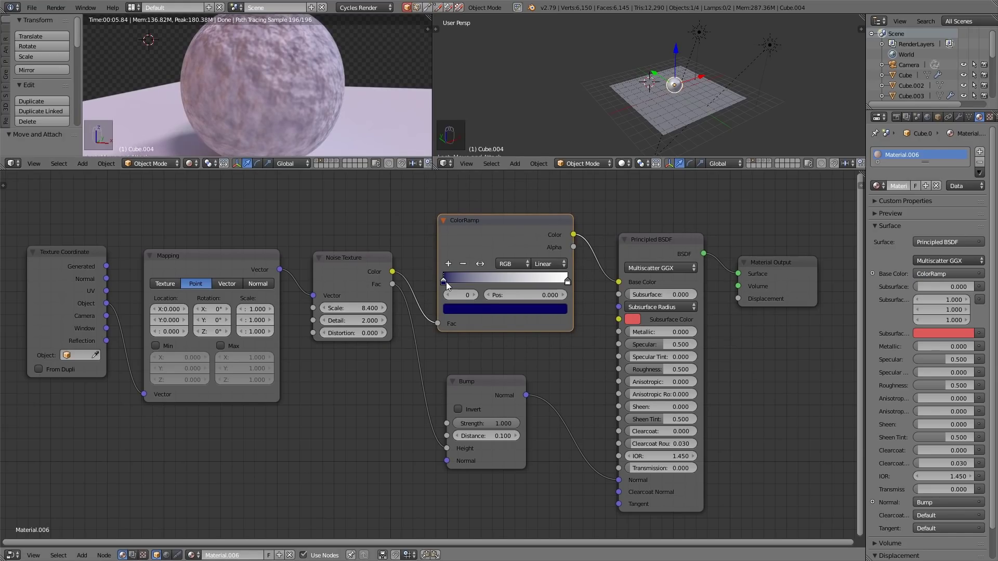
pyautogui.moveTo(445, 286); pyautogui.dragTo(490, 285)
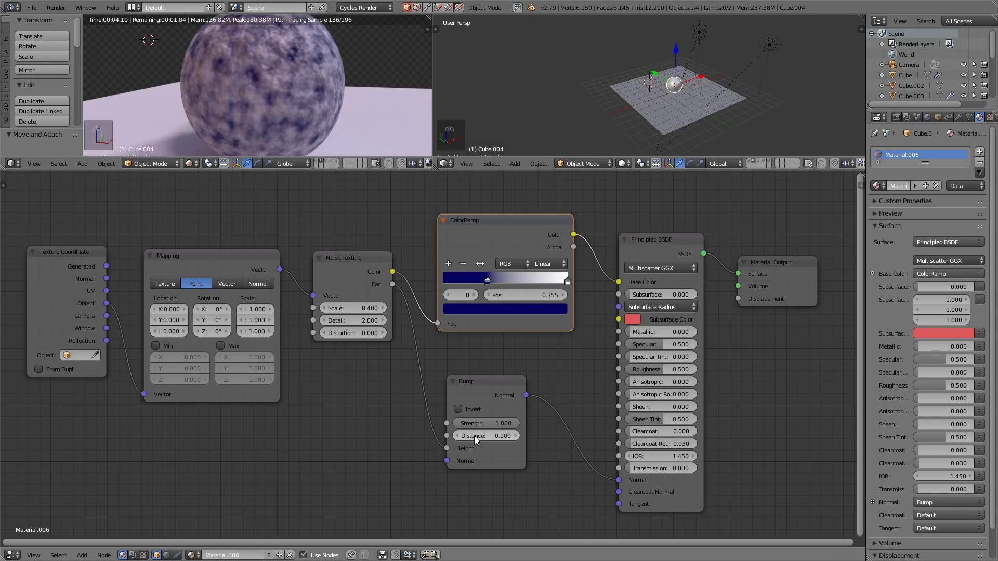
pyautogui.moveTo(486, 436); pyautogui.dragTo(517, 435)
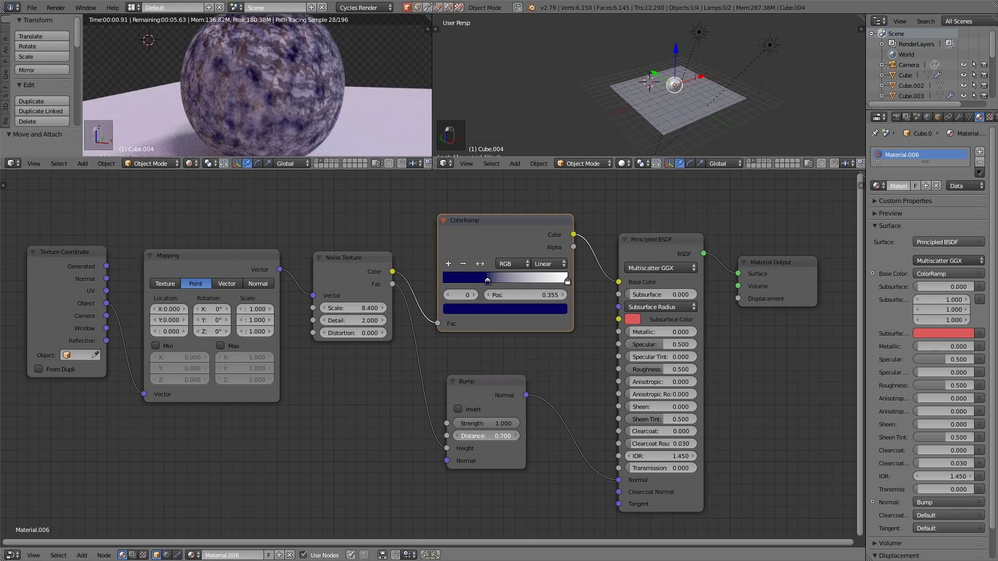
pyautogui.moveTo(488, 281); pyautogui.dragTo(496, 281)
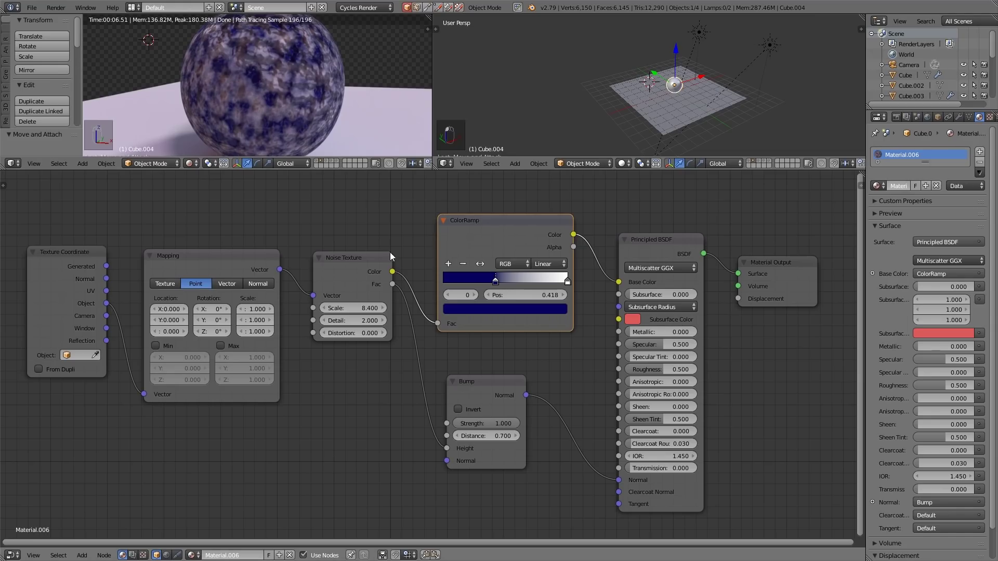
# Connect the Noise Texture's Fac output to the ColorRamp's Fac input
pyautogui.moveTo(393, 272); pyautogui.dragTo(438, 323)
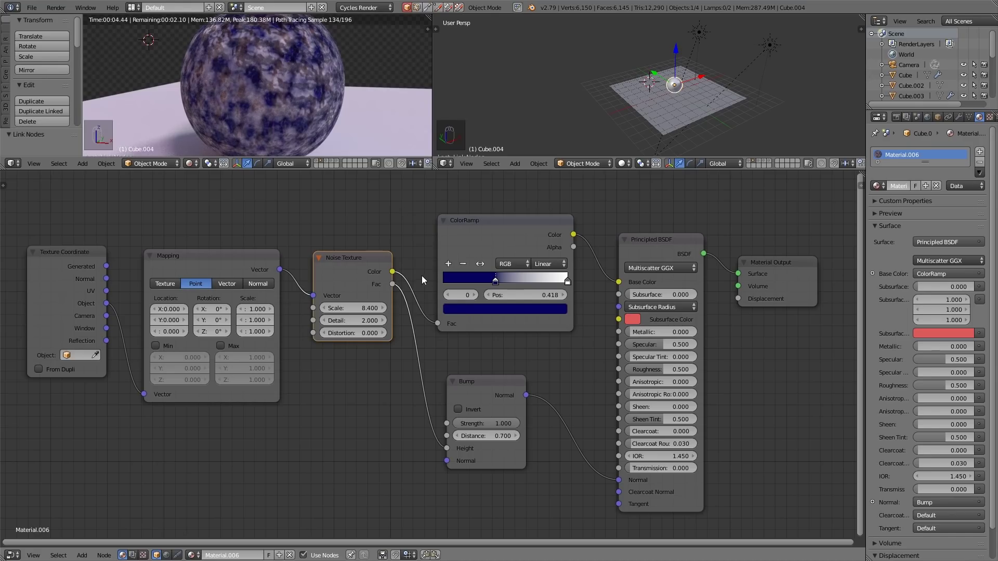
pyautogui.moveTo(393, 285); pyautogui.dragTo(438, 325)
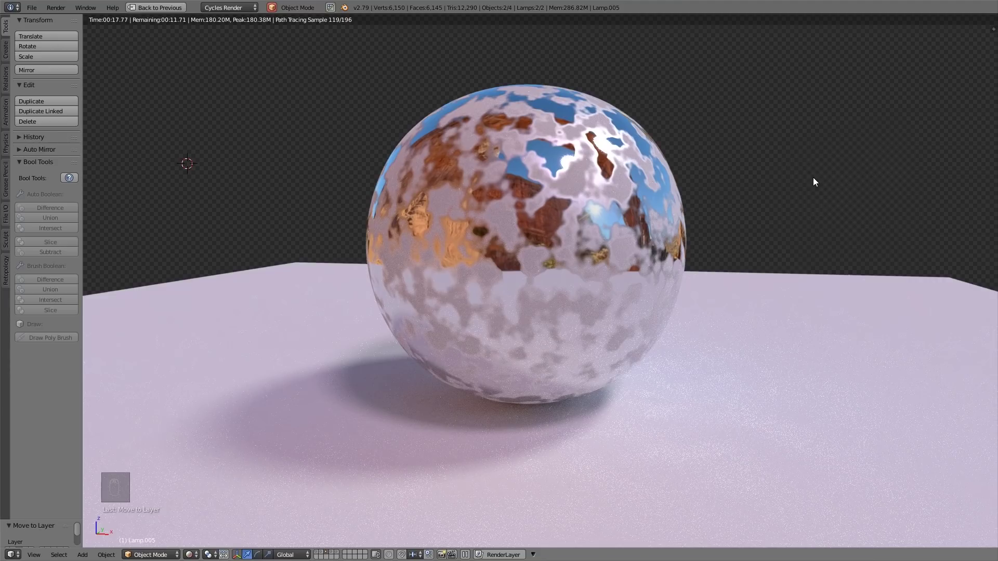
# Back in the layout, create a new material with a Principled BSDF and arrange its nodes
pyautogui.hotkey('shift', 'space')
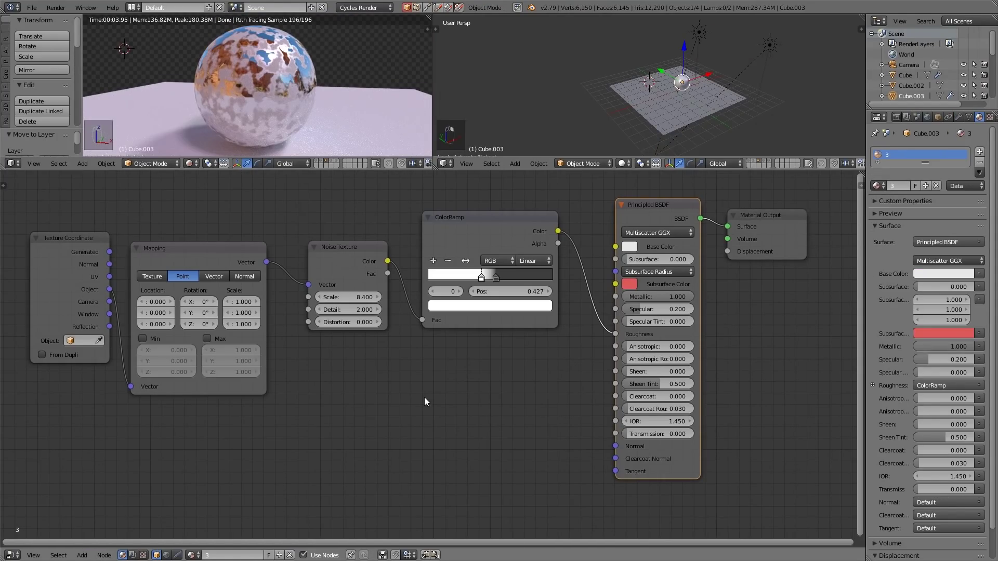
pyautogui.click(334, 262)
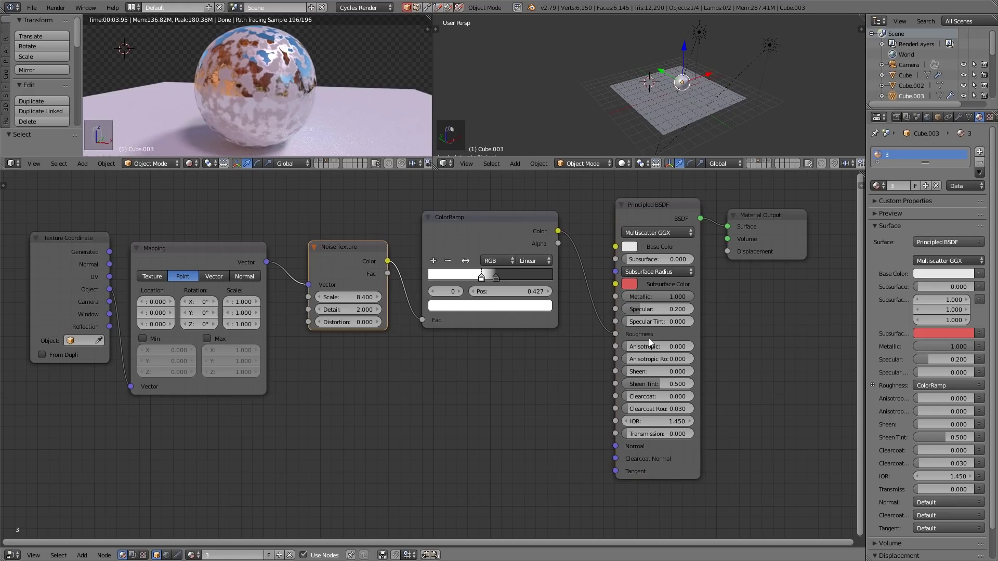
pyautogui.click(280, 556)
pyautogui.hotkey('shift', 's')
pyautogui.click(540, 364)
pyautogui.moveTo(649, 334); pyautogui.dragTo(738, 251)
pyautogui.moveTo(486, 348); pyautogui.dragTo(625, 249)
# Add a texture mapping setup and link Object coordinates into the Mapping vector
pyautogui.hotkey('ctrl', 't')
pyautogui.hotkey('shift', 's')
pyautogui.click(494, 358)
pyautogui.moveTo(262, 364); pyautogui.dragTo(297, 442)
pyautogui.moveTo(312, 436); pyautogui.dragTo(249, 431)
# Route noise Fac through a ColorRamp into Roughness and cut the Base Color link
pyautogui.hotkey('shift', 'a')
pyautogui.moveTo(517, 290)
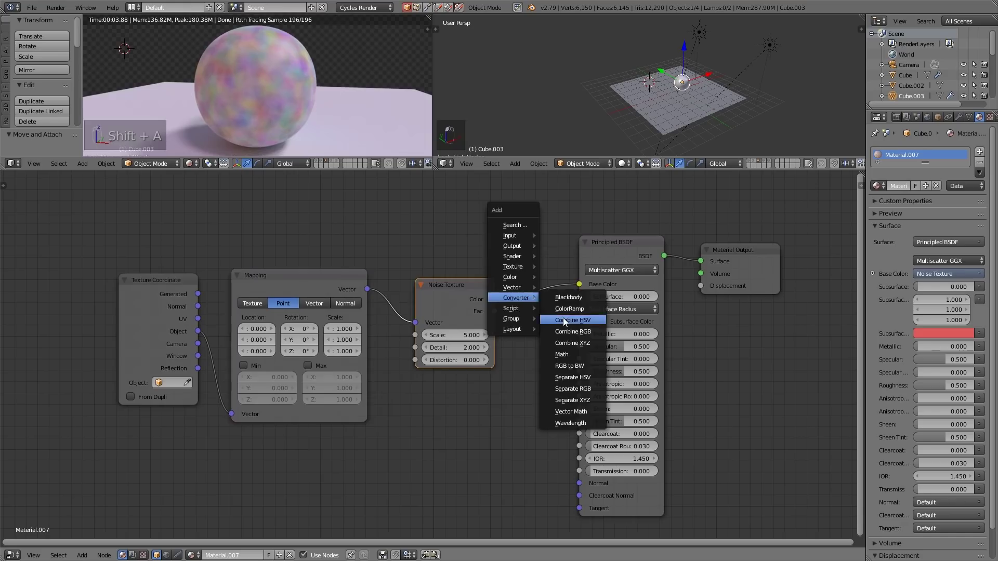
pyautogui.click(568, 312)
pyautogui.click(577, 325)
pyautogui.keyDown('ctrl'); pyautogui.hscroll(1, 587, 329); pyautogui.keyUp('ctrl')
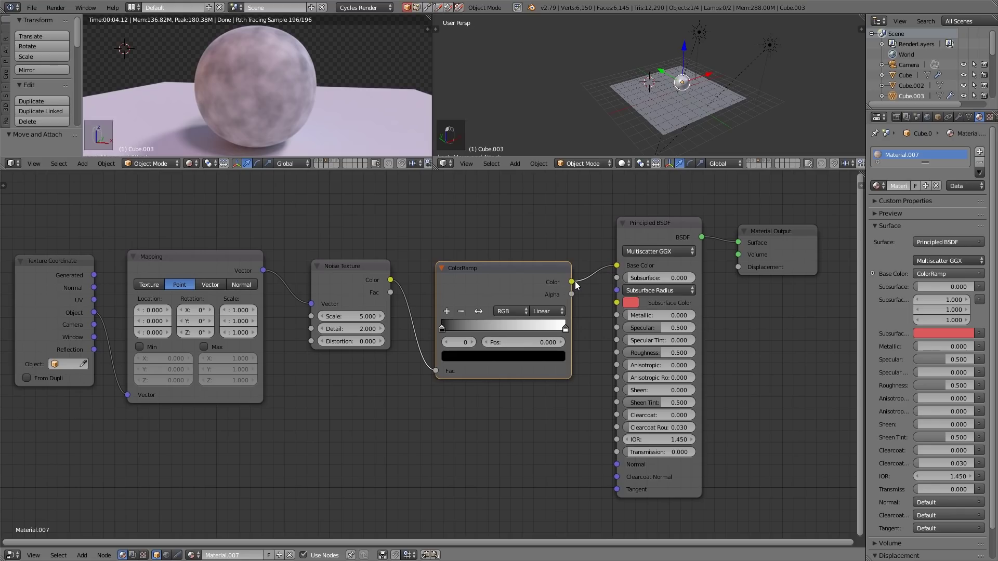
pyautogui.moveTo(572, 282); pyautogui.dragTo(617, 353)
pyautogui.moveTo(391, 292); pyautogui.dragTo(437, 374)
pyautogui.keyDown('ctrl'); pyautogui.moveTo(596, 230); pyautogui.dragTo(610, 298, button='right'); pyautogui.keyUp('ctrl')
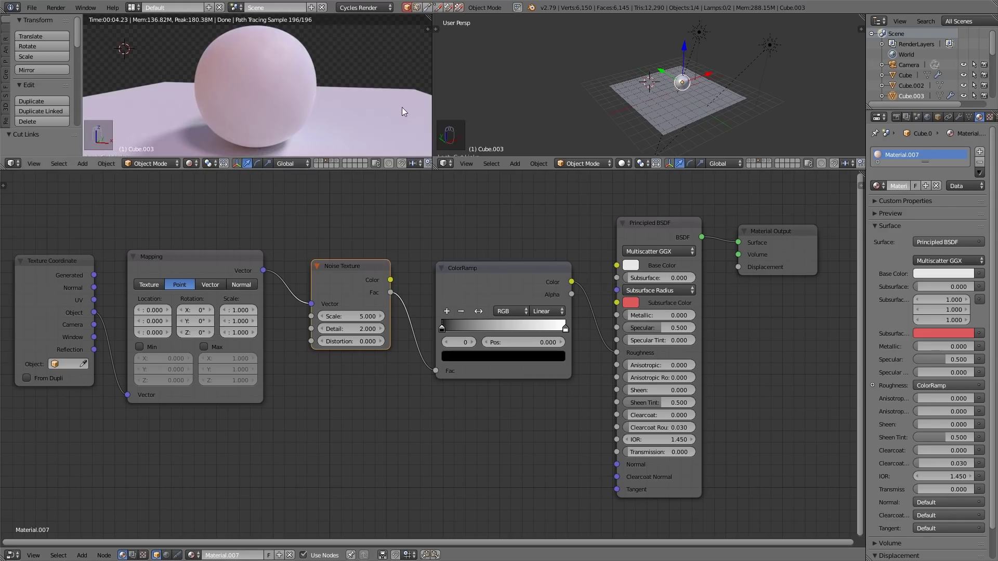
# Set Metallic to full and place the ramp stops around 0.382 and 0.523
pyautogui.scroll(3, 269, 97)
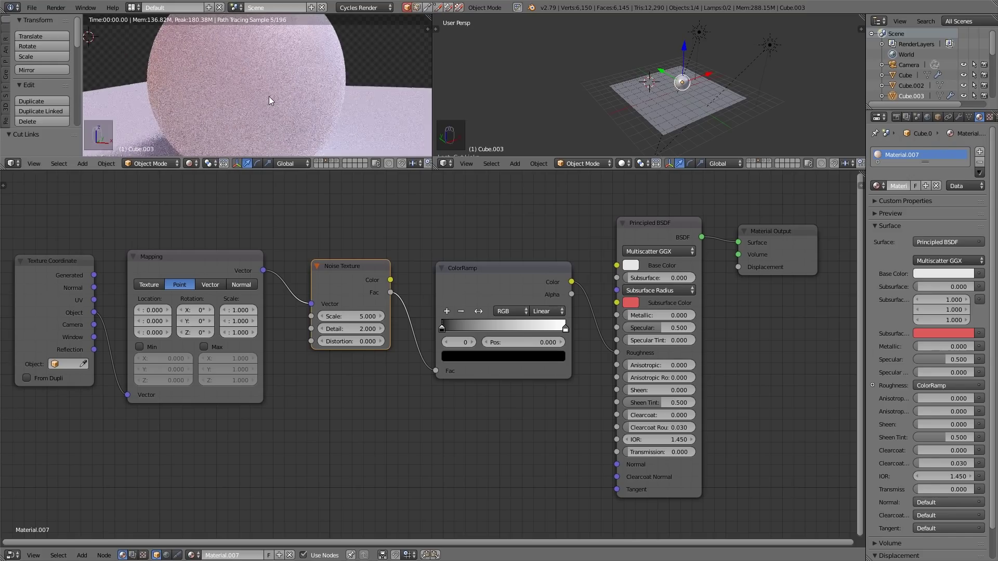
pyautogui.moveTo(442, 328); pyautogui.dragTo(510, 329)
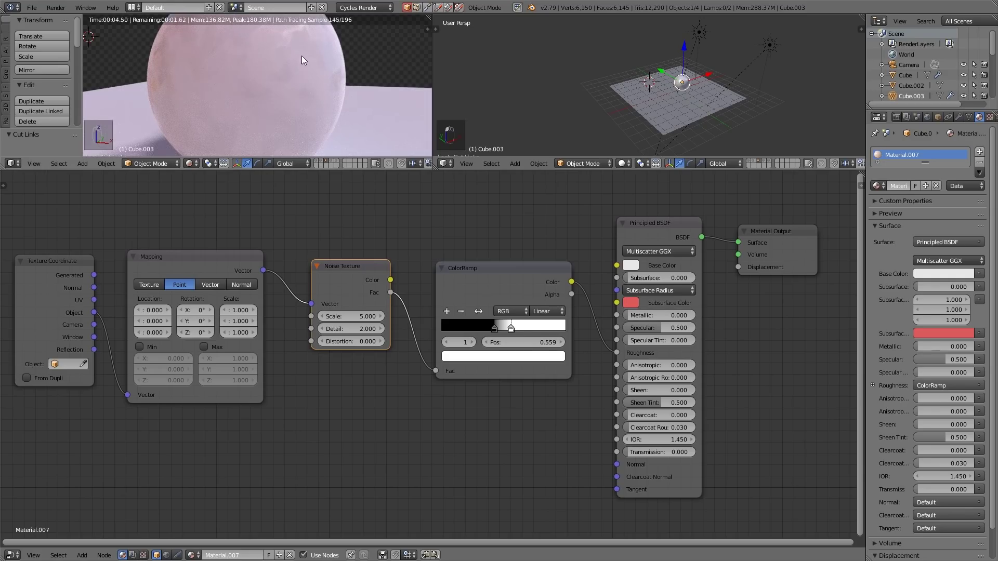
pyautogui.moveTo(511, 328); pyautogui.dragTo(506, 327)
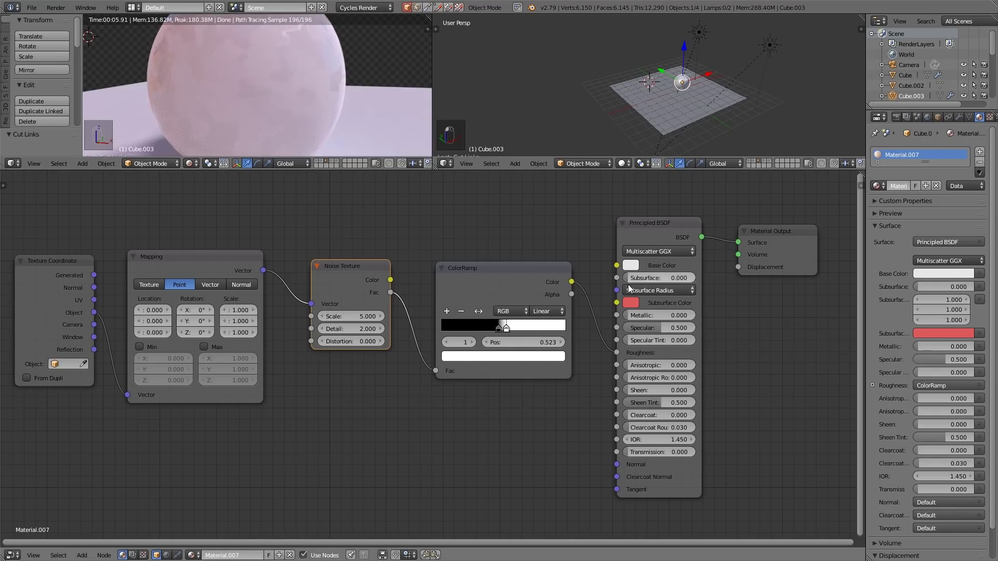
pyautogui.moveTo(638, 316); pyautogui.dragTo(696, 315)
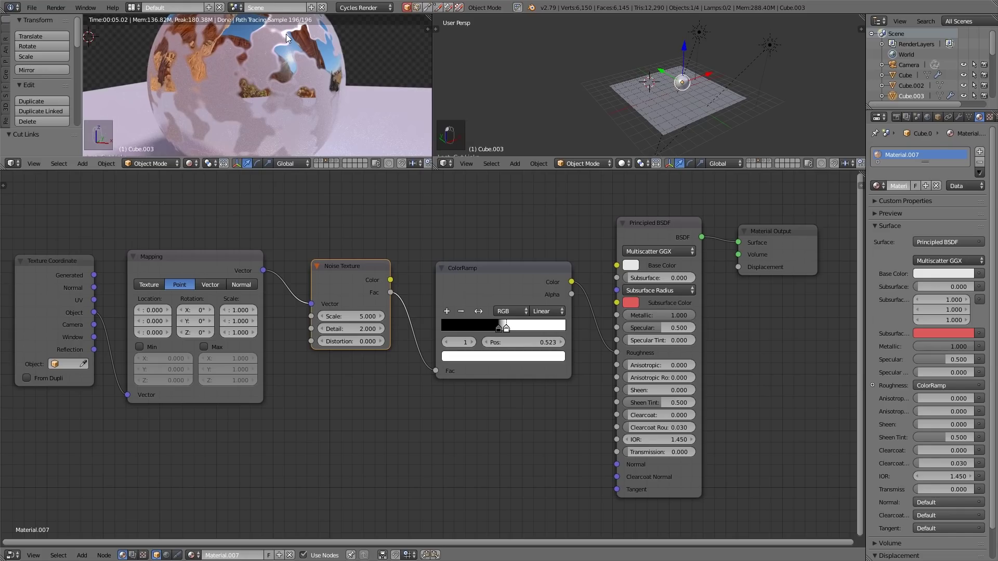
pyautogui.moveTo(502, 328); pyautogui.dragTo(512, 328)
pyautogui.click(490, 330)
# Tighten the ramp stops to sharpen the patches, then restore the normal node layout
pyautogui.moveTo(490, 330); pyautogui.dragTo(505, 328)
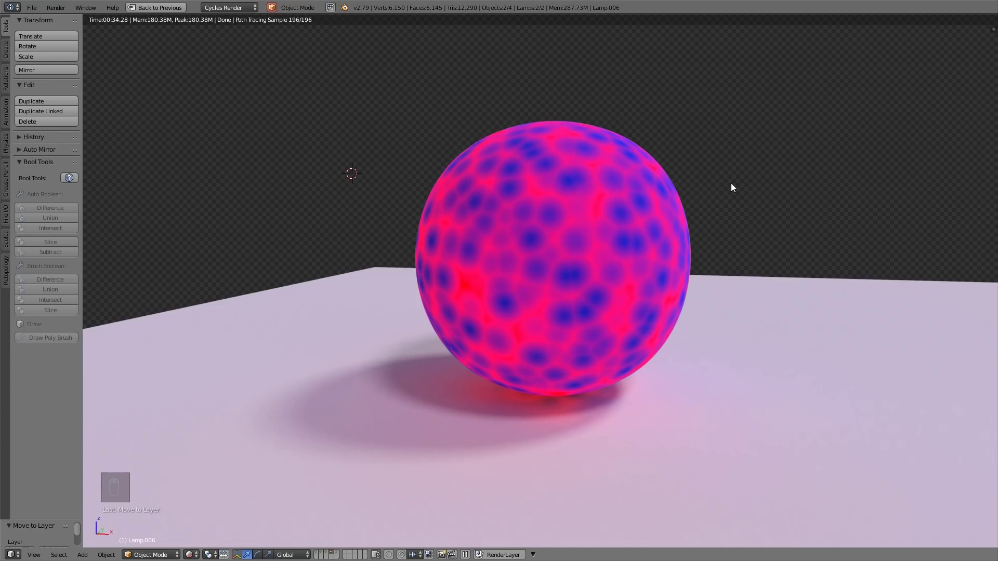
pyautogui.hotkey('shift', 'space')
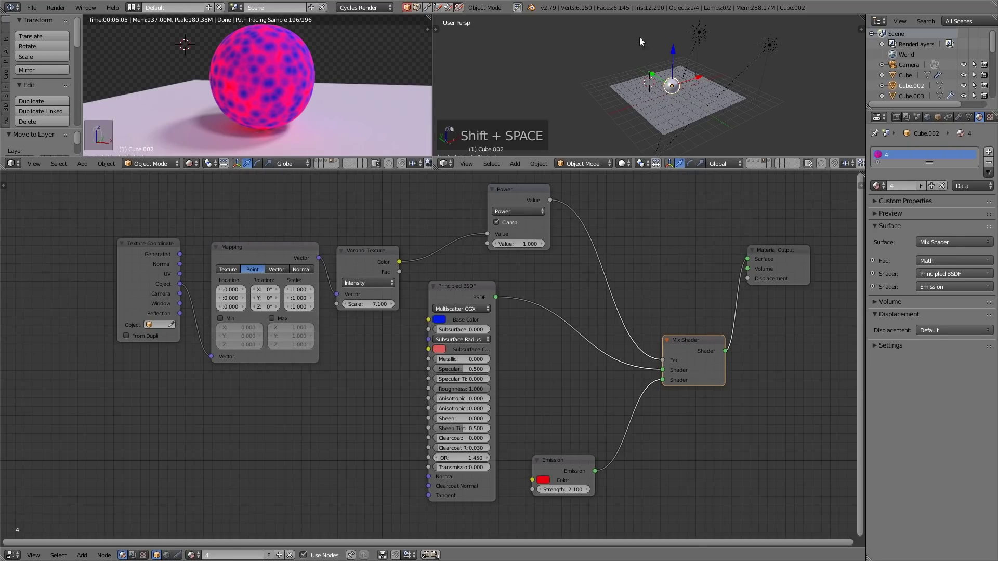
# Move the sphere along Y and place a duplicate beside it
pyautogui.press('g')
pyautogui.press('y')
pyautogui.click(652, 76)
pyautogui.hotkey('shift', 'd')
pyautogui.click(654, 75)
pyautogui.moveTo(653, 75); pyautogui.dragTo(667, 84)
# Give the copy a new Principled material with an Image Texture mapped to base colour
pyautogui.click(302, 555)
pyautogui.click(253, 557)
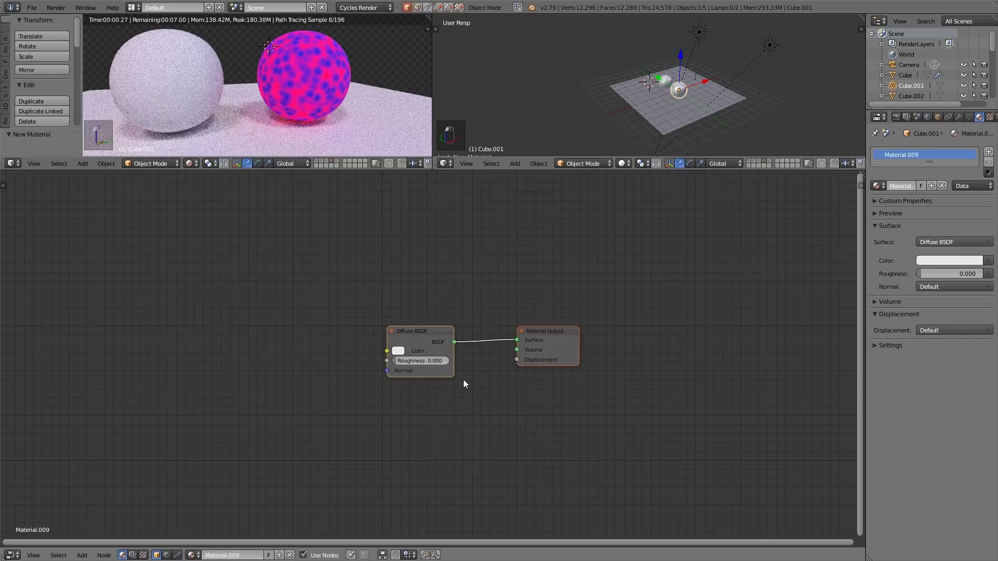
pyautogui.hotkey('shift', 's')
pyautogui.moveTo(416, 326)
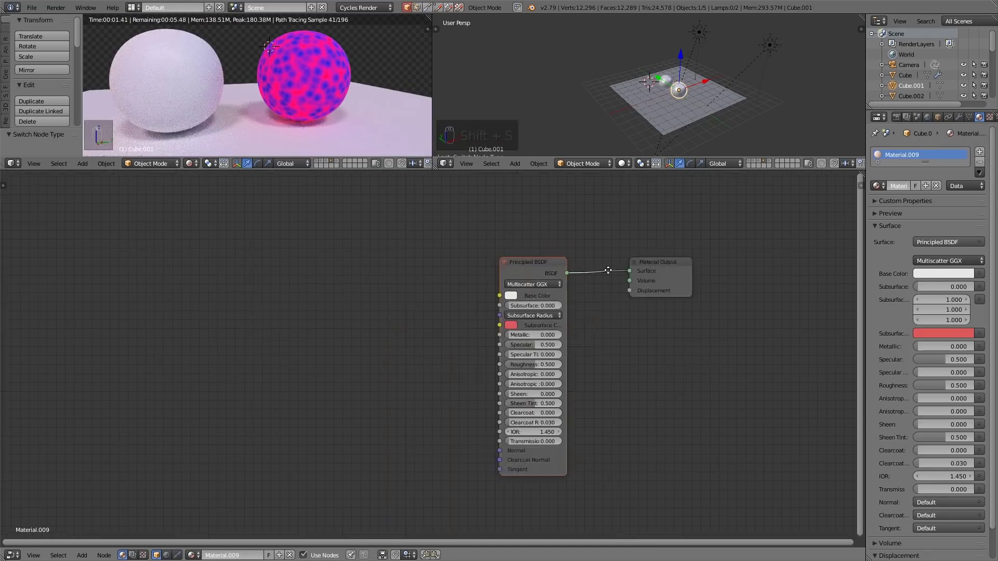
pyautogui.hotkey('ctrl', 't')
pyautogui.click(474, 306)
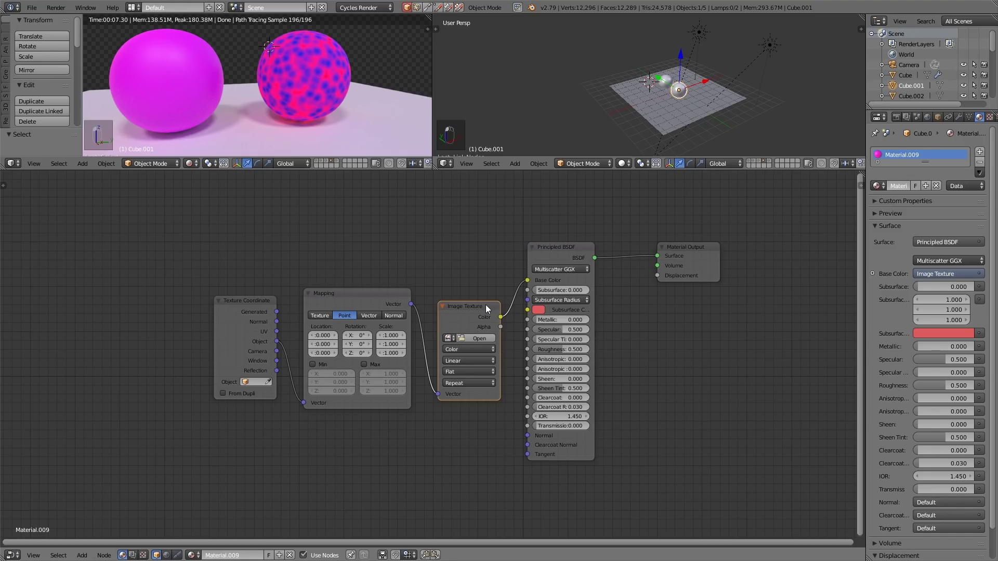
# Swap the image texture node for a Voronoi Texture
pyautogui.hotkey('shift', 's')
pyautogui.moveTo(468, 316)
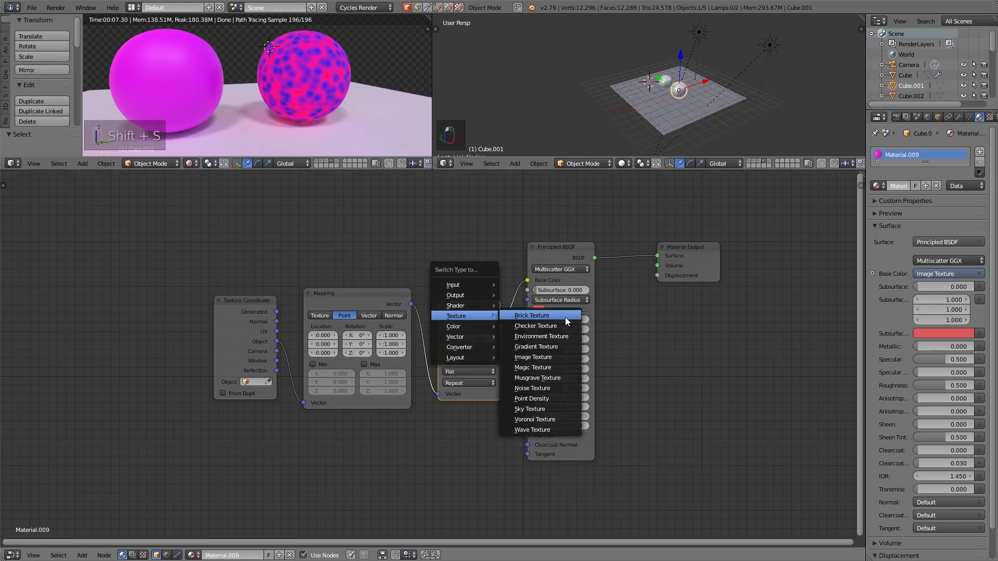
pyautogui.click(551, 420)
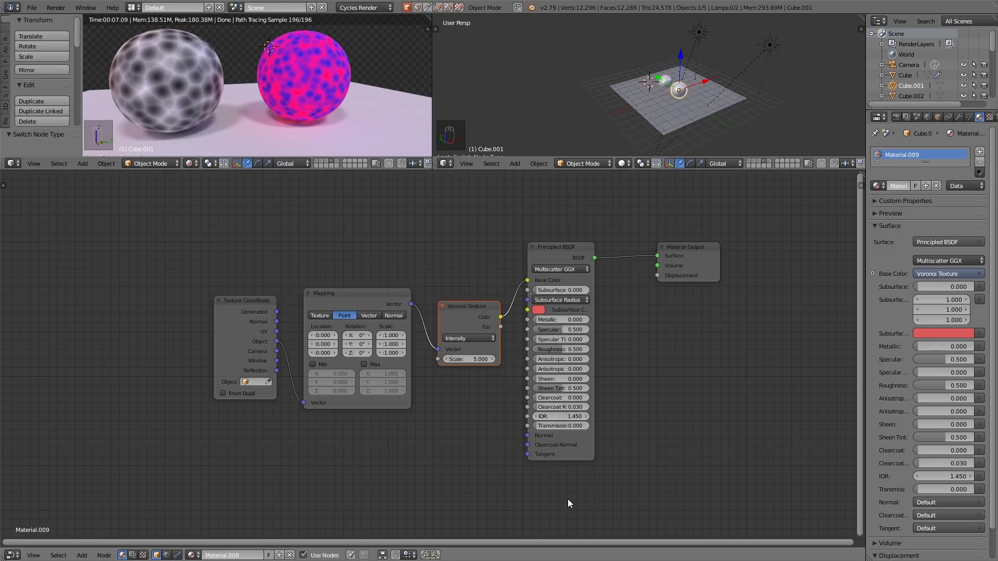
# Add a white Emission shader and mix it with the Principled BSDF into the Material Output
pyautogui.hotkey('shift', 'a')
pyautogui.moveTo(564, 458)
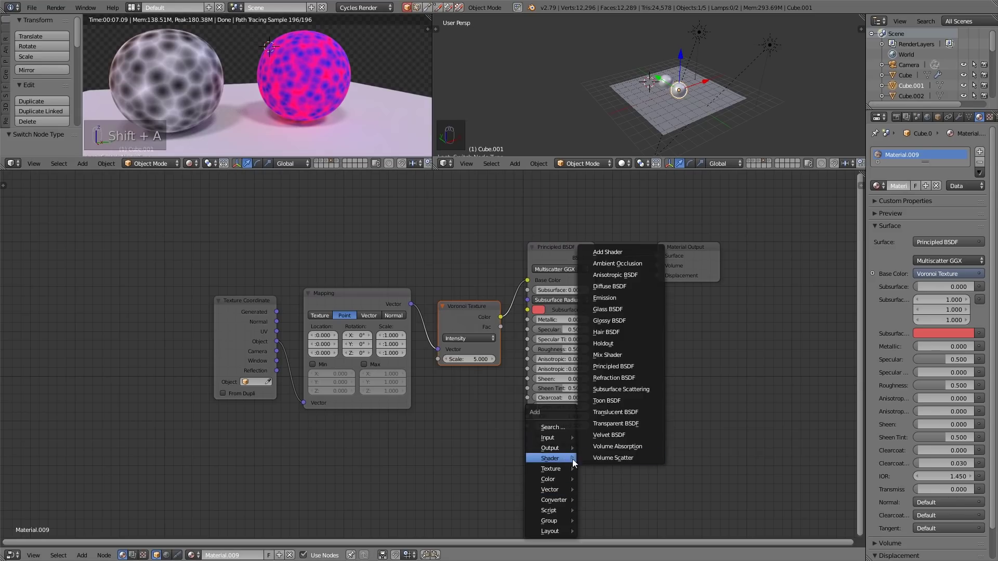
pyautogui.click(606, 298)
pyautogui.click(631, 380)
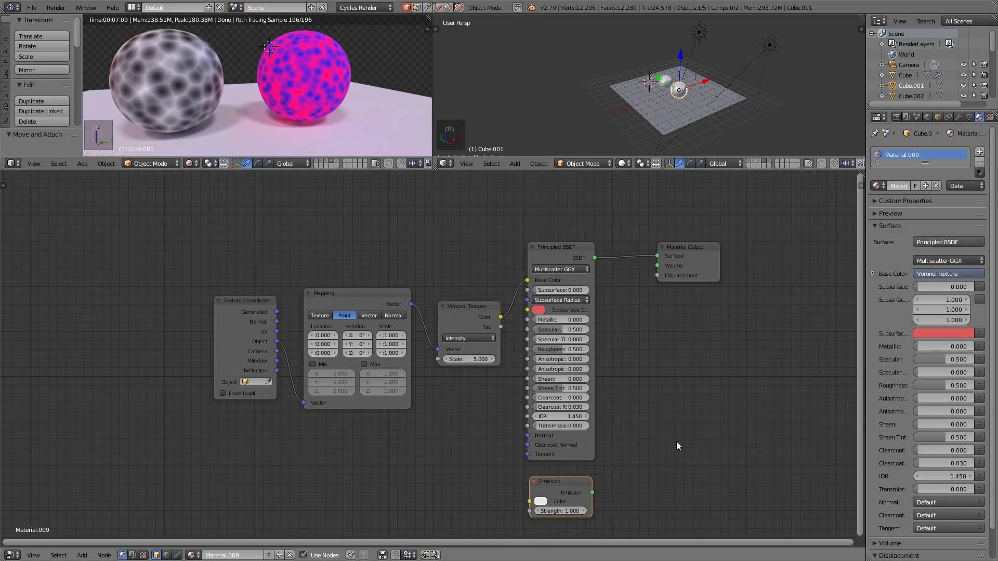
pyautogui.keyDown('alt'); pyautogui.moveTo(574, 439); pyautogui.dragTo(572, 492, button='right'); pyautogui.keyUp('alt')
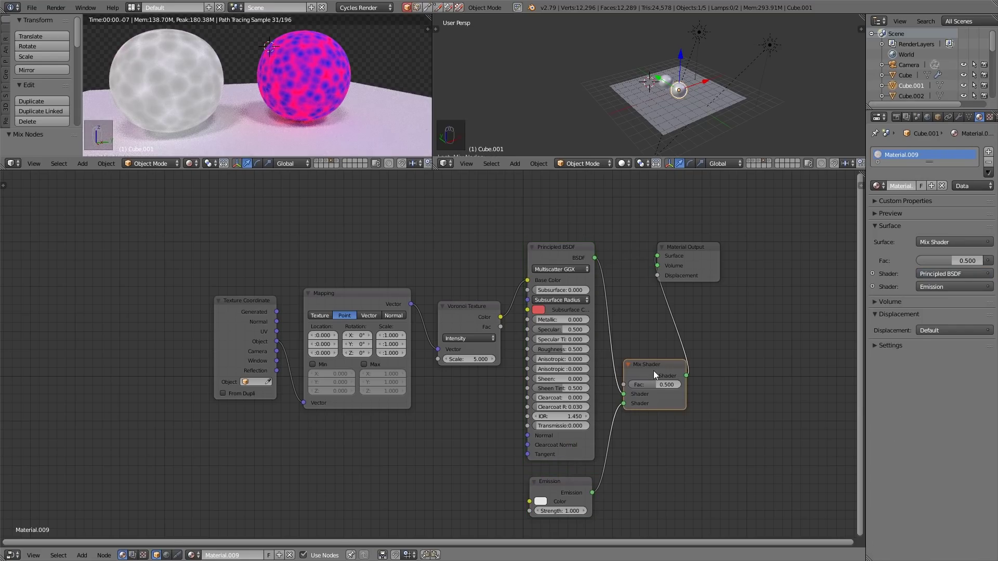
pyautogui.moveTo(680, 238); pyautogui.dragTo(741, 345)
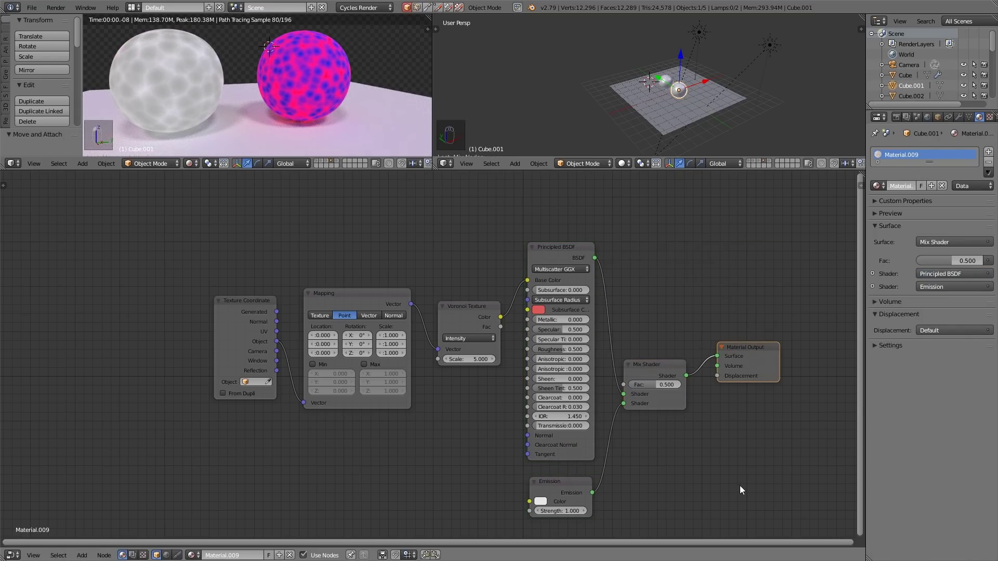
pyautogui.keyDown('ctrl'); pyautogui.keyDown('shift'); pyautogui.click(566, 485); pyautogui.keyUp('shift'); pyautogui.keyUp('ctrl')
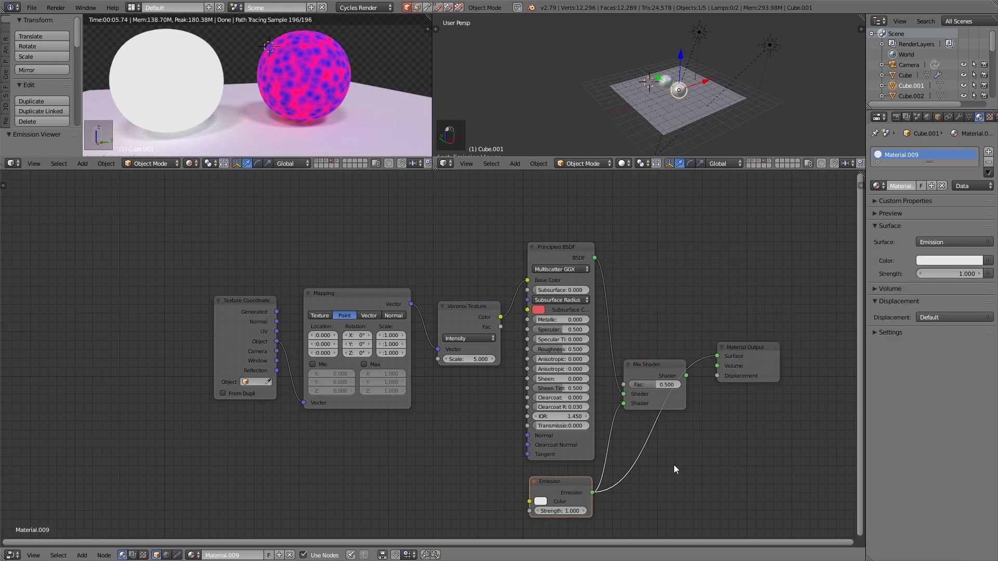
# Make the Emission colour pink with a strength of 4.700
pyautogui.keyDown('ctrl'); pyautogui.keyDown('shift'); pyautogui.click(472, 309); pyautogui.keyUp('shift'); pyautogui.keyUp('ctrl')
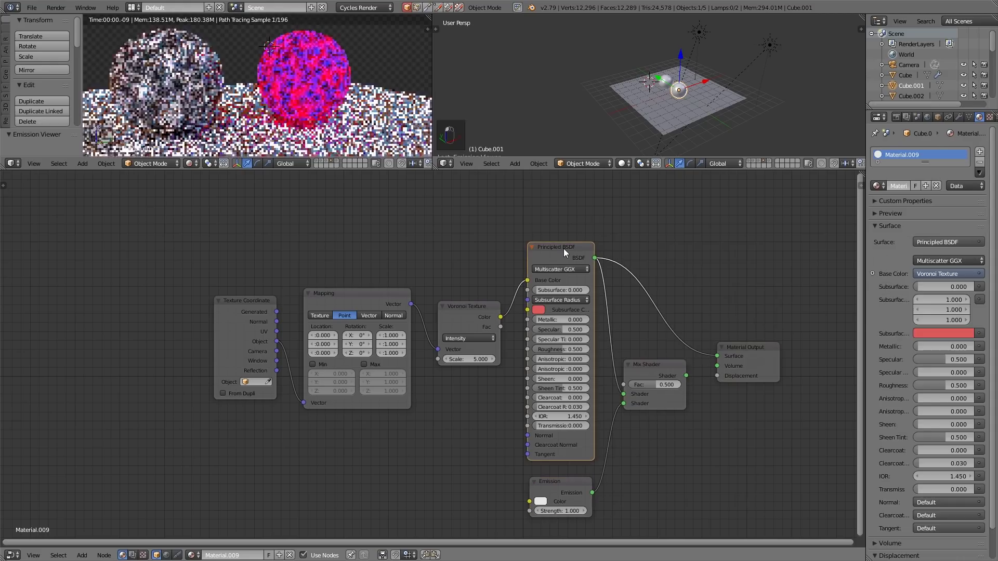
pyautogui.keyDown('ctrl'); pyautogui.keyDown('shift'); pyautogui.click(665, 366); pyautogui.keyUp('shift'); pyautogui.keyUp('ctrl')
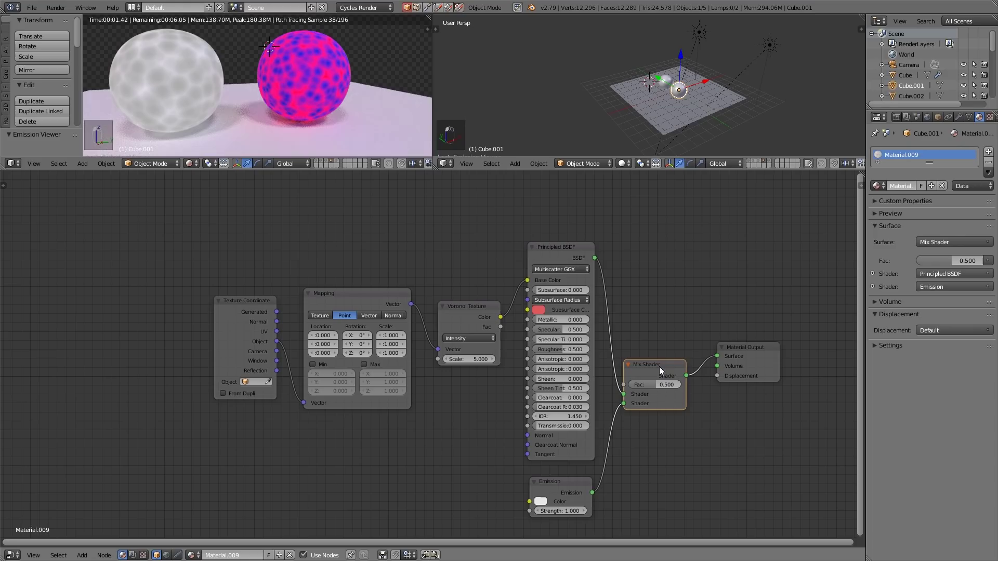
pyautogui.click(543, 501)
pyautogui.moveTo(573, 404); pyautogui.dragTo(586, 434)
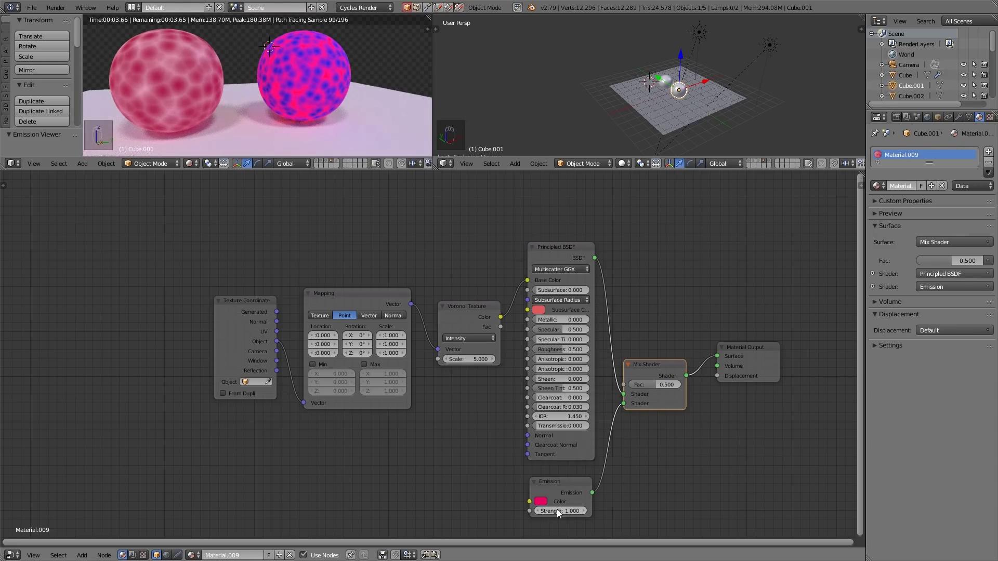
pyautogui.moveTo(557, 511); pyautogui.dragTo(582, 511)
pyautogui.moveTo(582, 511); pyautogui.dragTo(608, 511)
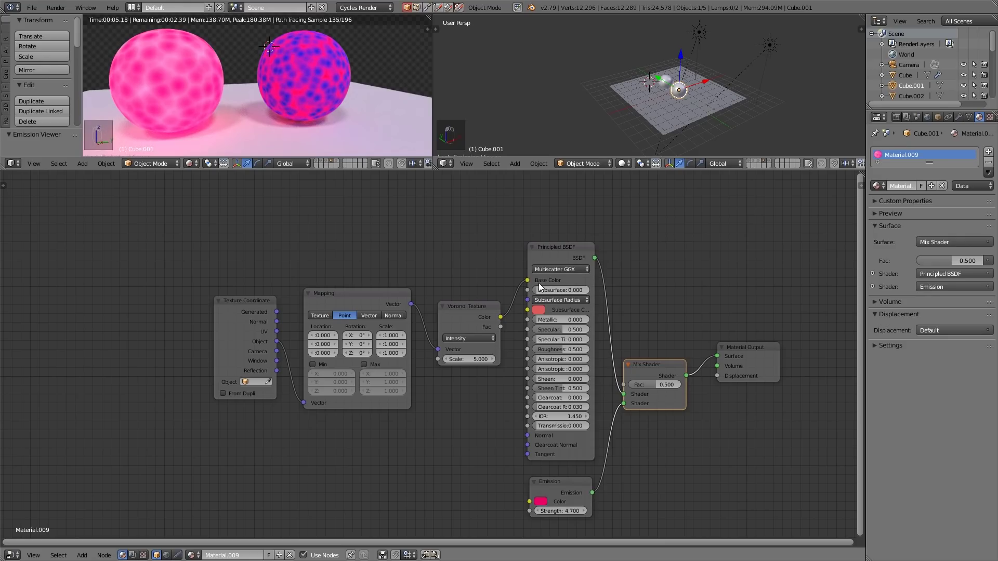
# Unplug Voronoi from Base Color, make the base colour blue, and set the mix factor to 0.473
pyautogui.moveTo(527, 281); pyautogui.dragTo(513, 268)
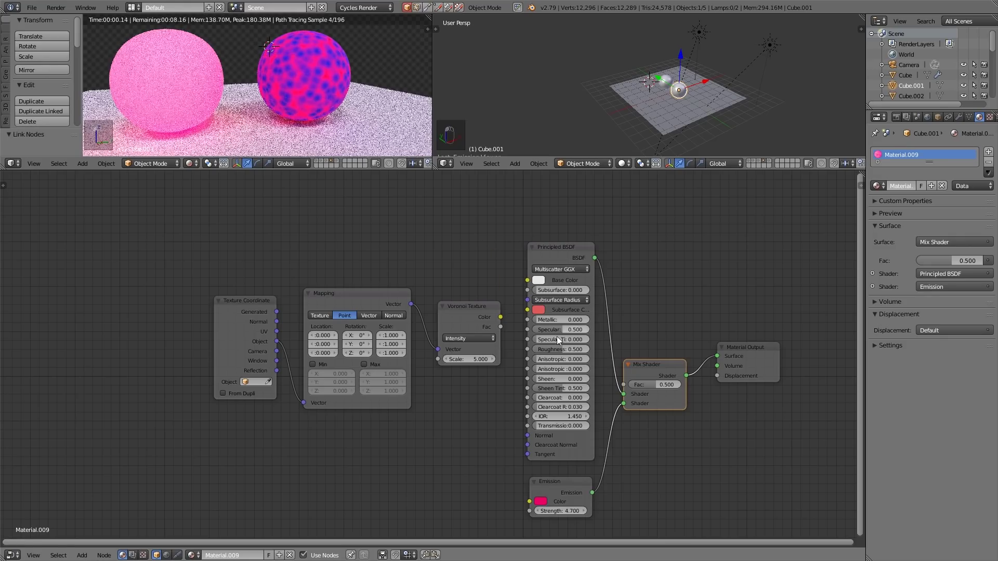
pyautogui.click(540, 281)
pyautogui.click(601, 188)
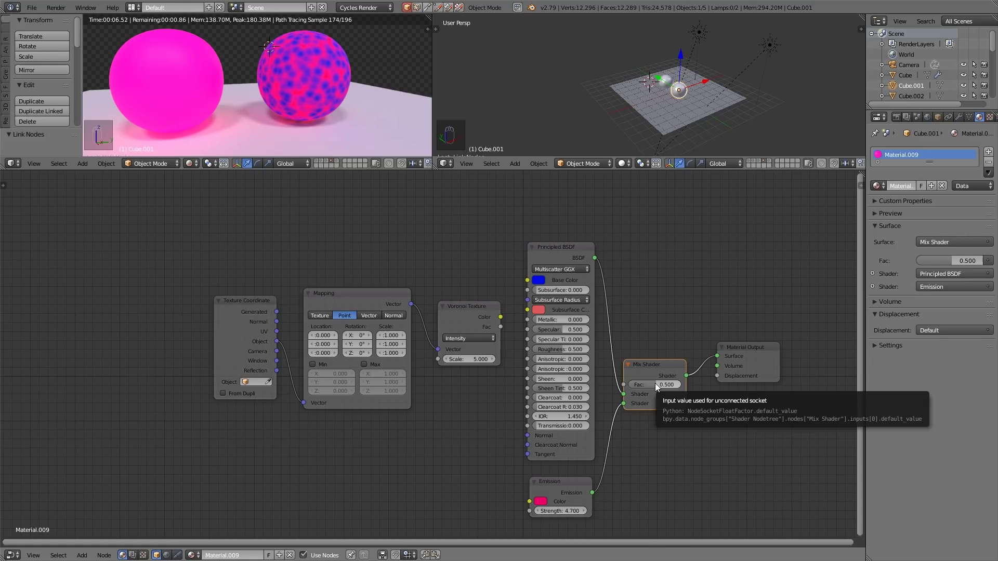
pyautogui.moveTo(655, 382); pyautogui.dragTo(681, 383)
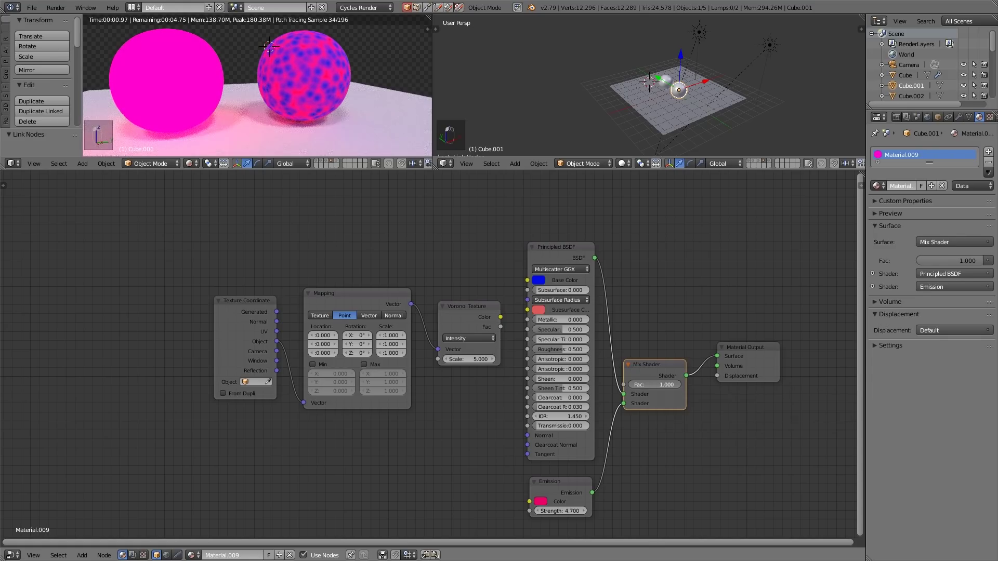
pyautogui.press('BackSpace')
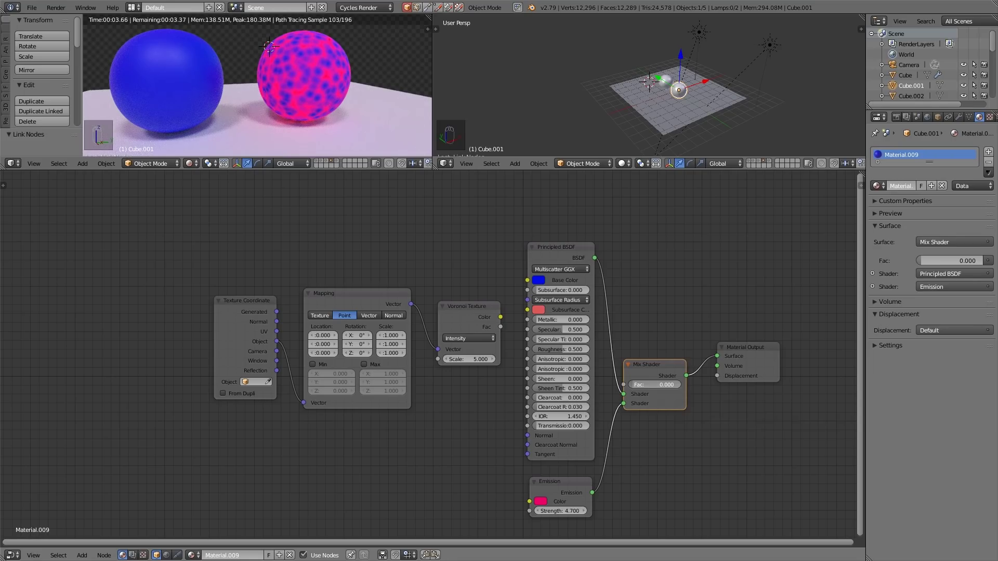
pyautogui.moveTo(931, 260)
pyautogui.mouseDown()
pyautogui.moveTo(967, 261)
pyautogui.moveTo(949, 260)
pyautogui.mouseUp()
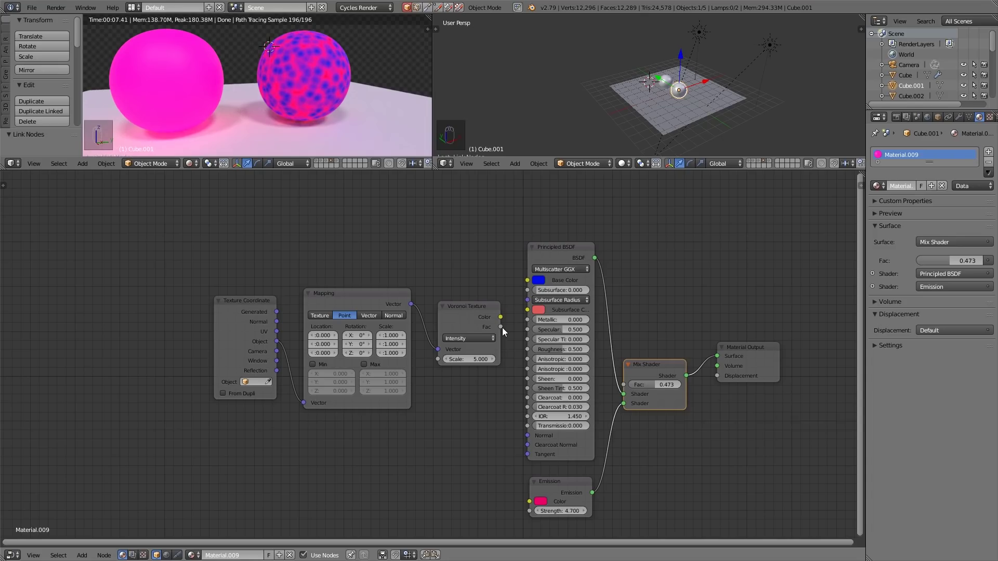
# Connect the Voronoi Fac output to the Mix Shader factor
pyautogui.moveTo(500, 326); pyautogui.dragTo(629, 386)
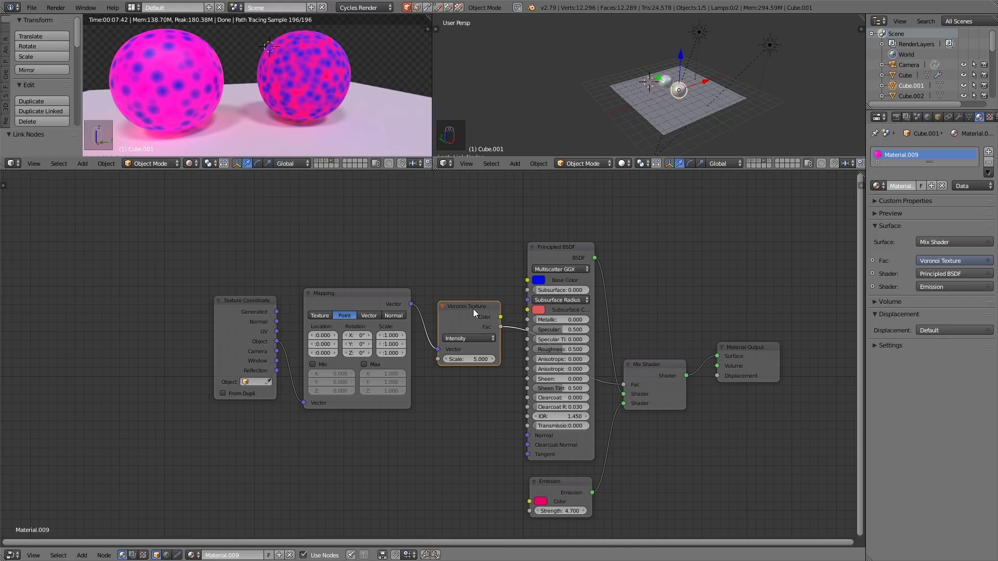
pyautogui.keyDown('ctrl'); pyautogui.keyDown('shift'); pyautogui.click(474, 309); pyautogui.keyUp('shift'); pyautogui.keyUp('ctrl')
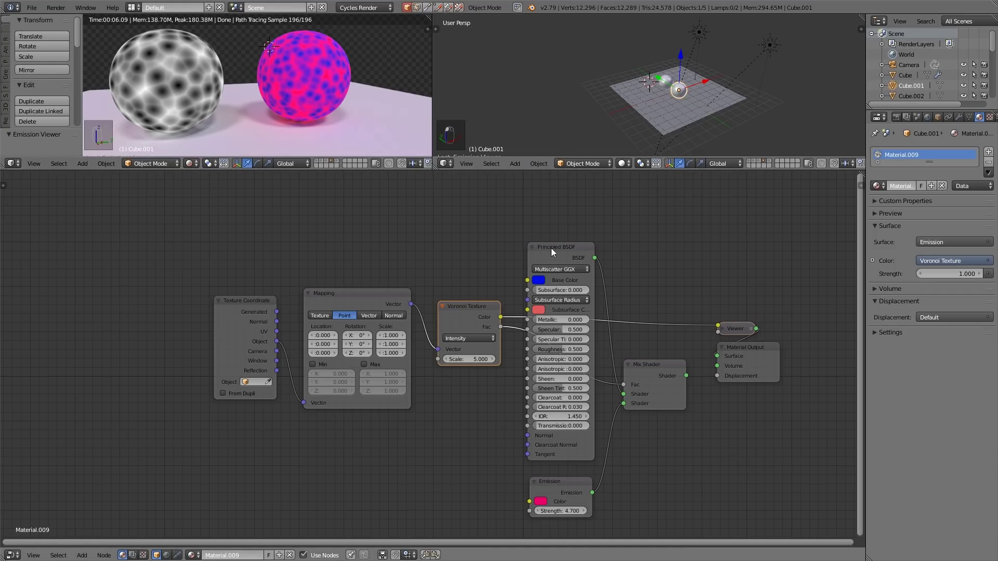
pyautogui.keyDown('ctrl'); pyautogui.keyDown('shift'); pyautogui.click(661, 371); pyautogui.keyUp('shift'); pyautogui.keyUp('ctrl')
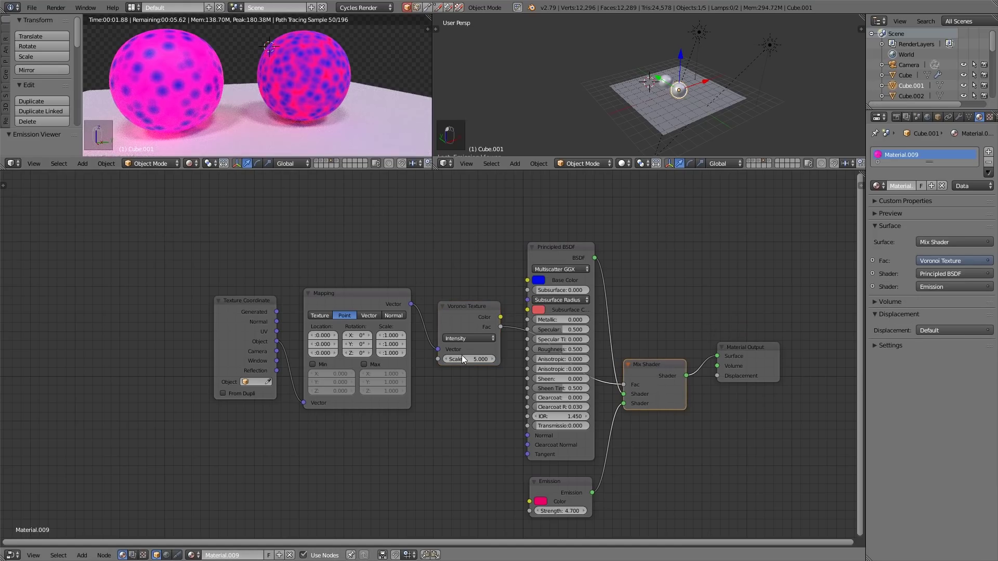
# Set Voronoi scale to 6.700, emission strength to 2.000 and Principled roughness to 1.000
pyautogui.moveTo(460, 361); pyautogui.dragTo(499, 360)
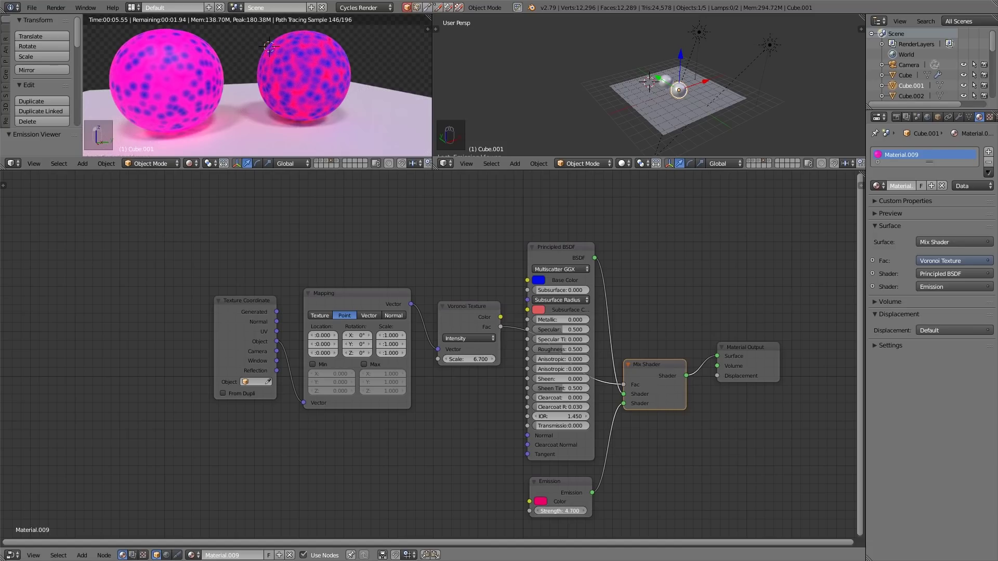
pyautogui.moveTo(566, 510); pyautogui.dragTo(531, 511)
pyautogui.scroll(5, 275, 112)
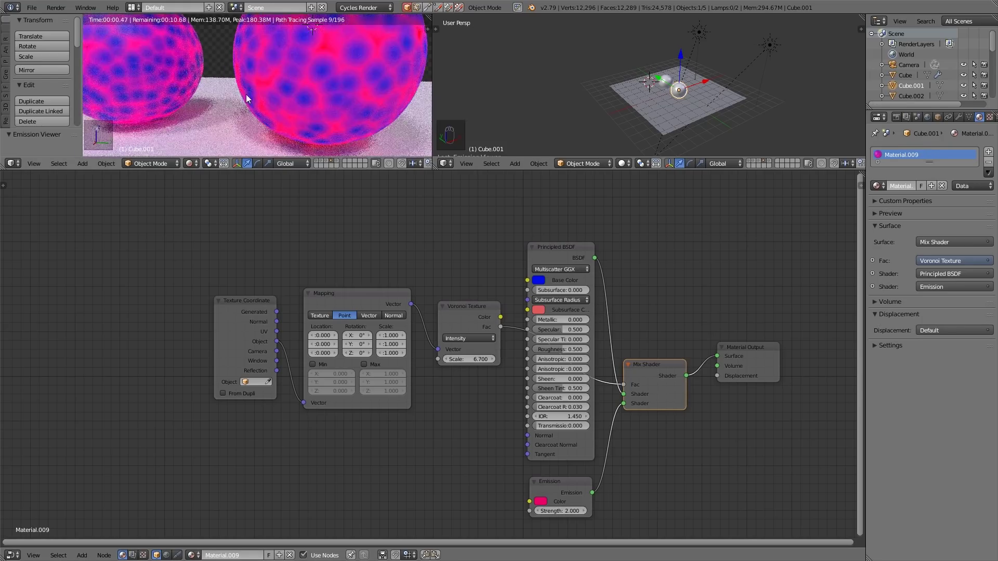
pyautogui.scroll(-3, 291, 117)
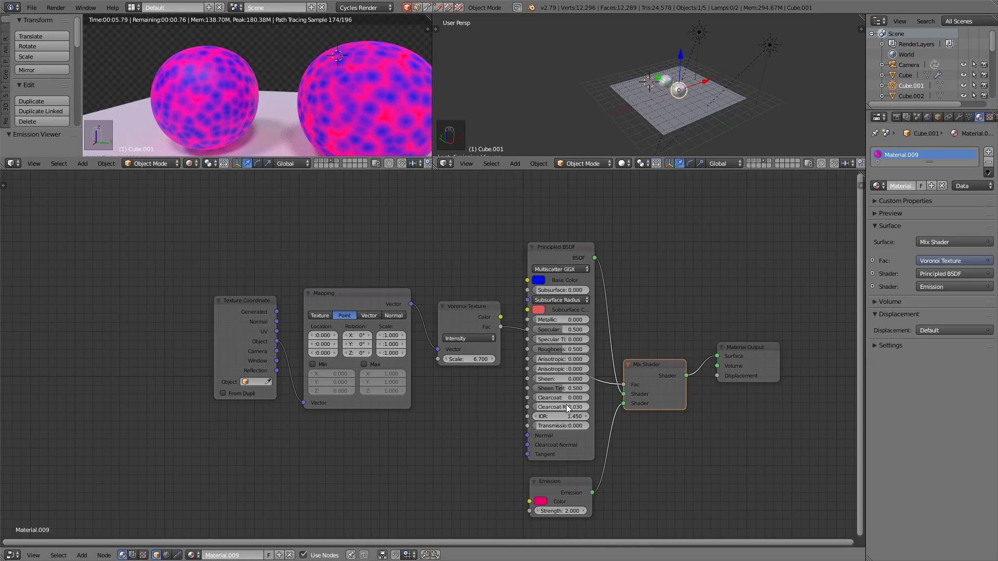
pyautogui.moveTo(562, 350); pyautogui.dragTo(592, 350)
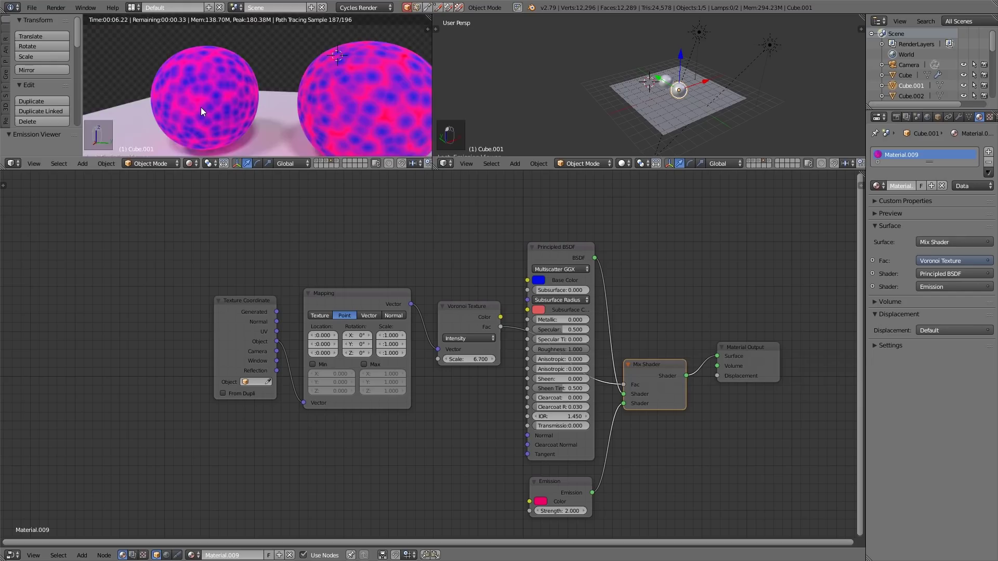
pyautogui.scroll(3, 201, 107)
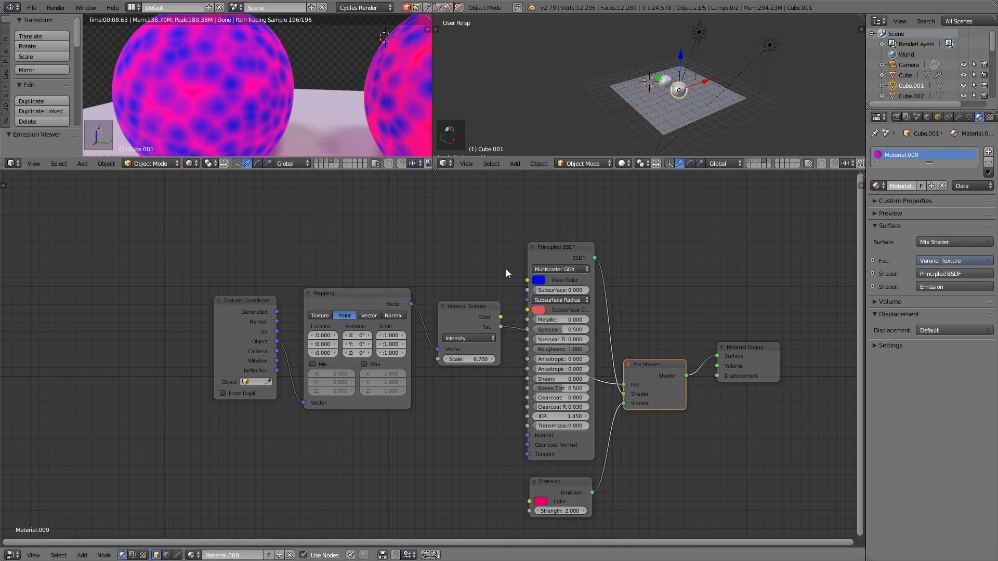
# On the material 4 sphere, lower the Voronoi scale to 4.700
pyautogui.rightClick(391, 64)
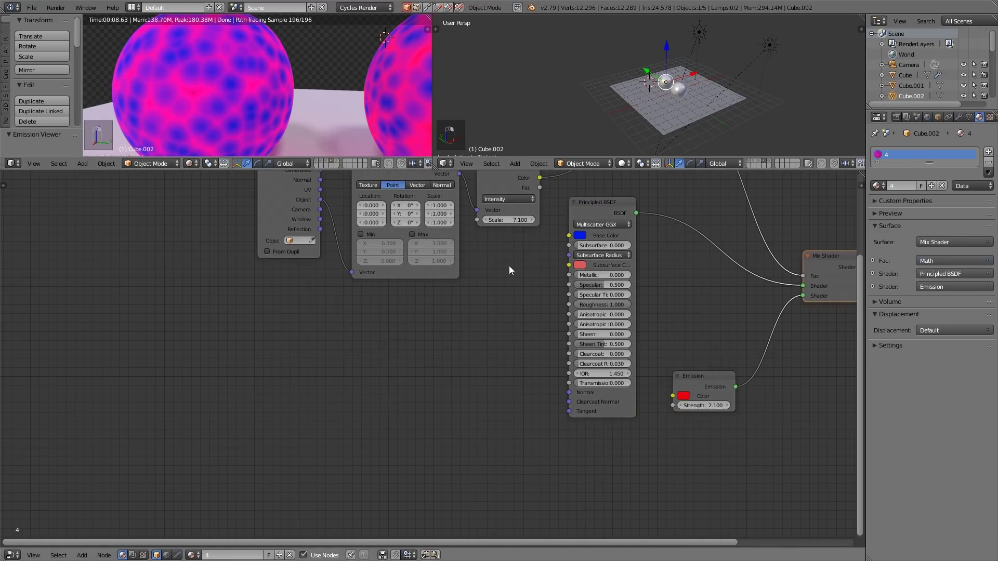
pyautogui.moveTo(512, 269); pyautogui.dragTo(337, 392, button='middle')
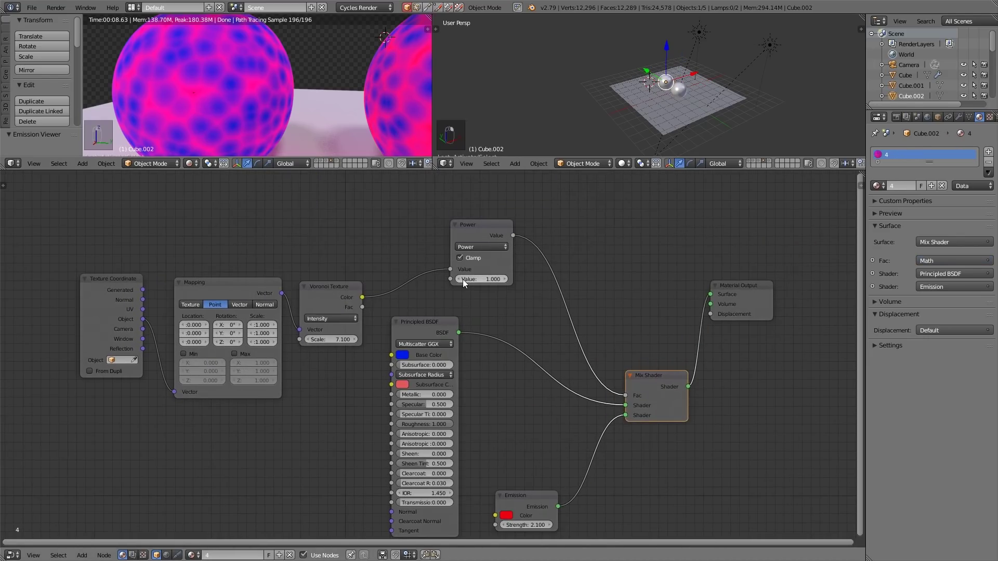
pyautogui.scroll(-3, 348, 93)
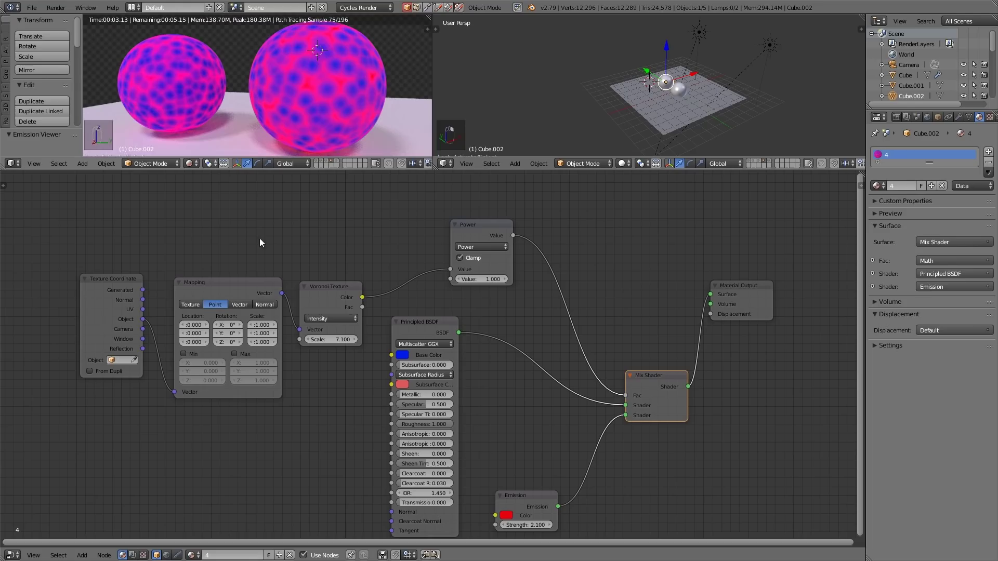
pyautogui.moveTo(330, 337); pyautogui.dragTo(282, 337)
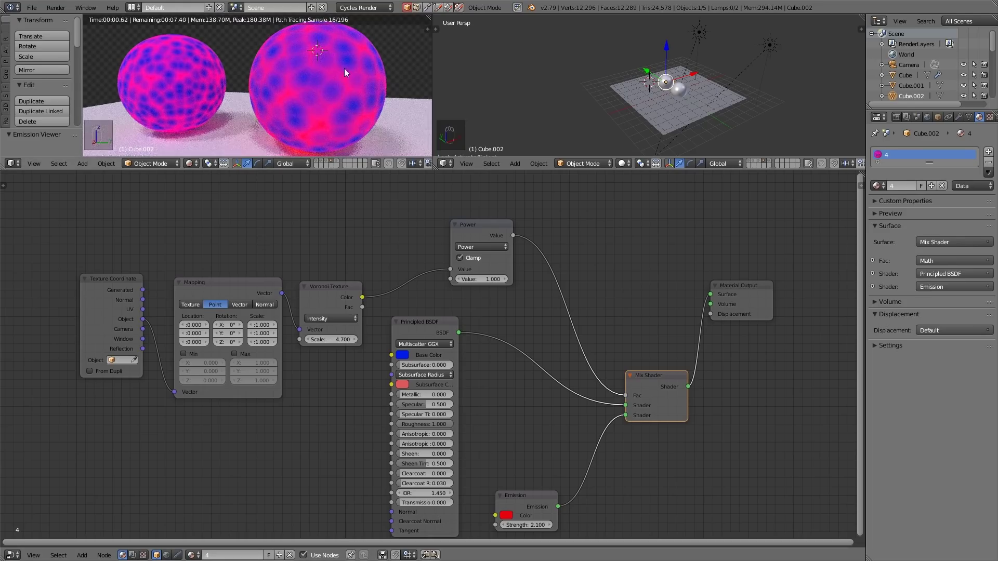
# On the Material.009 sphere, lower the Voronoi scale to 5.100
pyautogui.rightClick(176, 59)
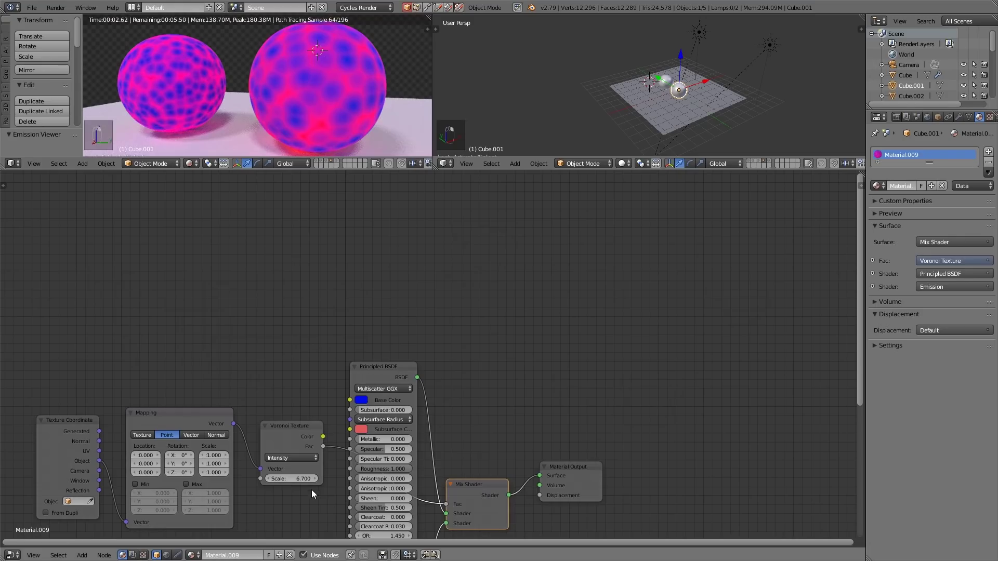
pyautogui.moveTo(308, 479); pyautogui.dragTo(277, 479)
pyautogui.moveTo(244, 121); pyautogui.dragTo(220, 108, button='middle')
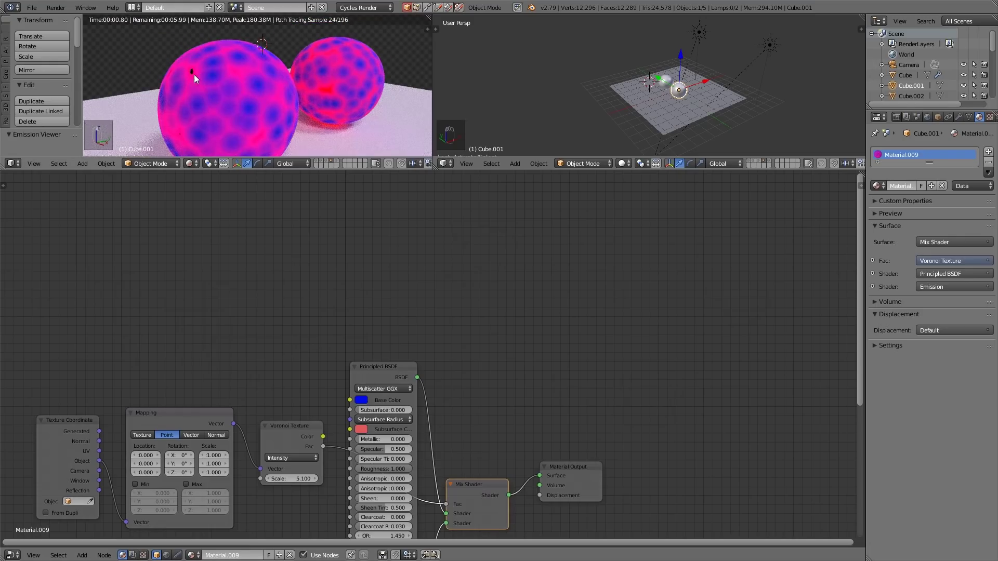
pyautogui.rightClick(212, 120)
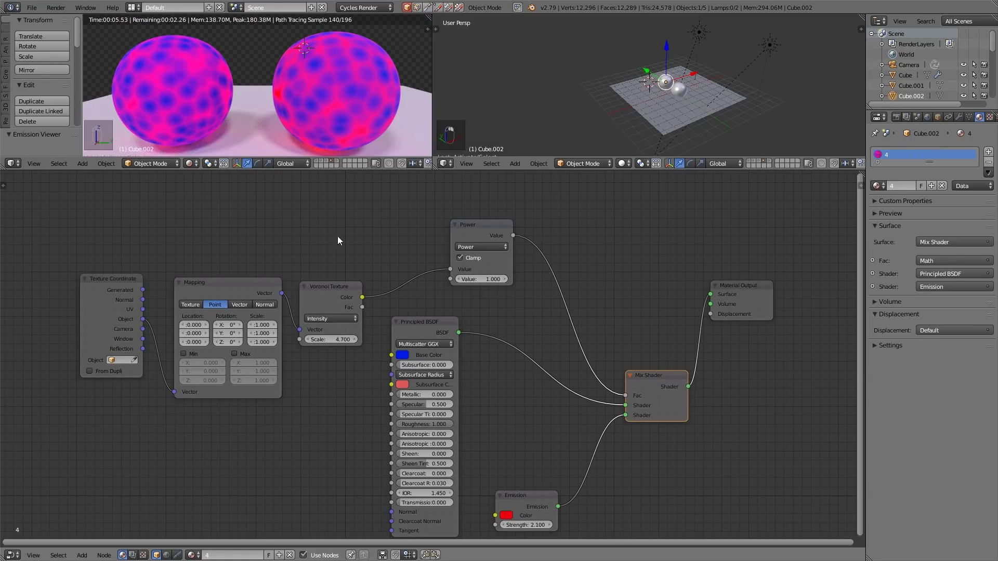
pyautogui.rightClick(179, 54)
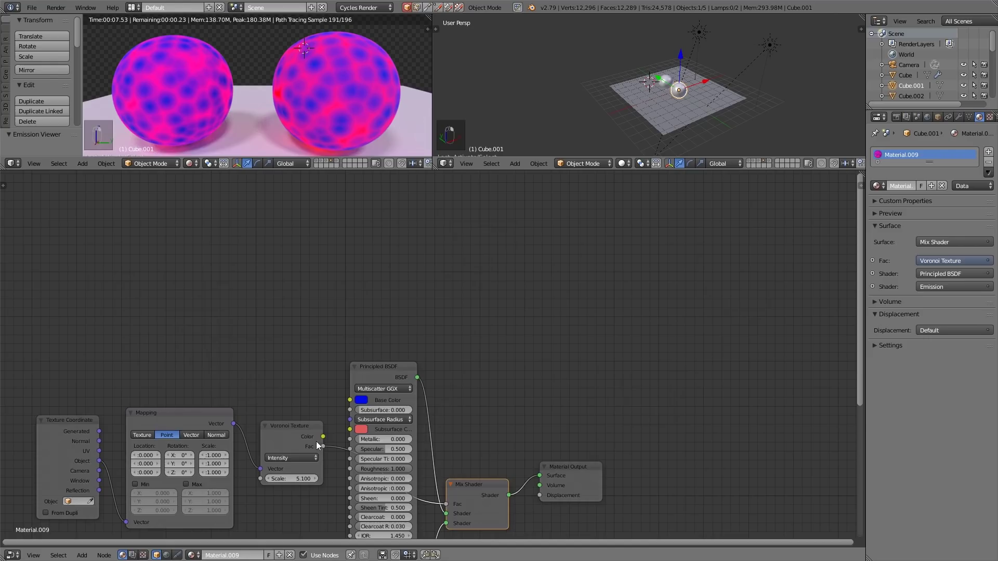
pyautogui.moveTo(513, 417); pyautogui.dragTo(532, 284, button='middle')
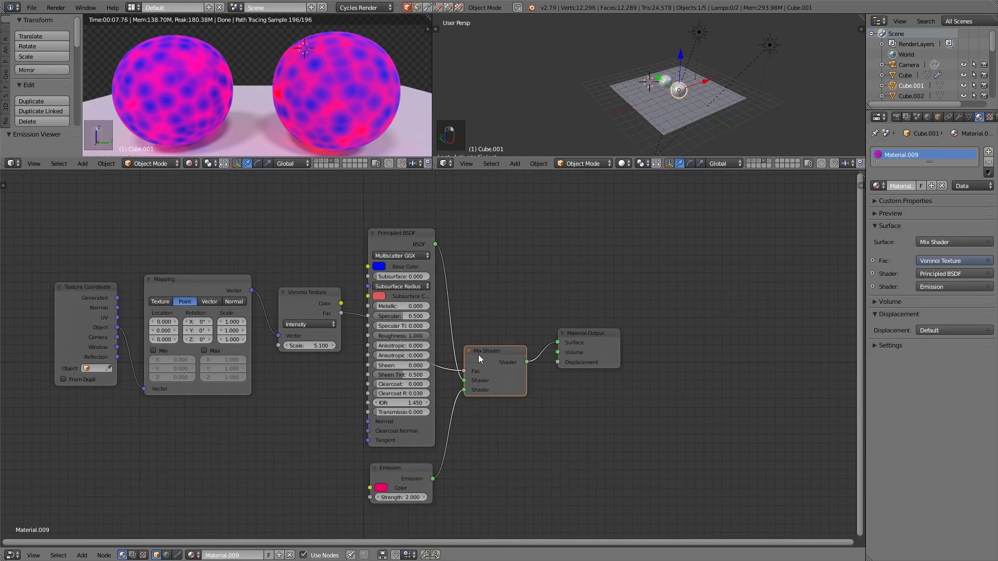
# Reselect the material 4 sphere and bring up the Power Math node's operation list
pyautogui.rightClick(336, 86)
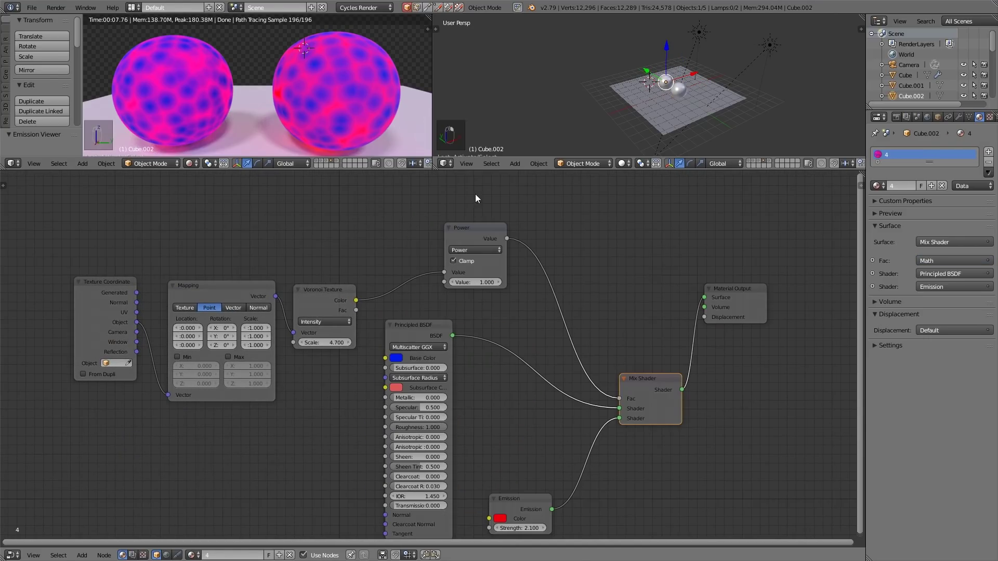
pyautogui.click(479, 227)
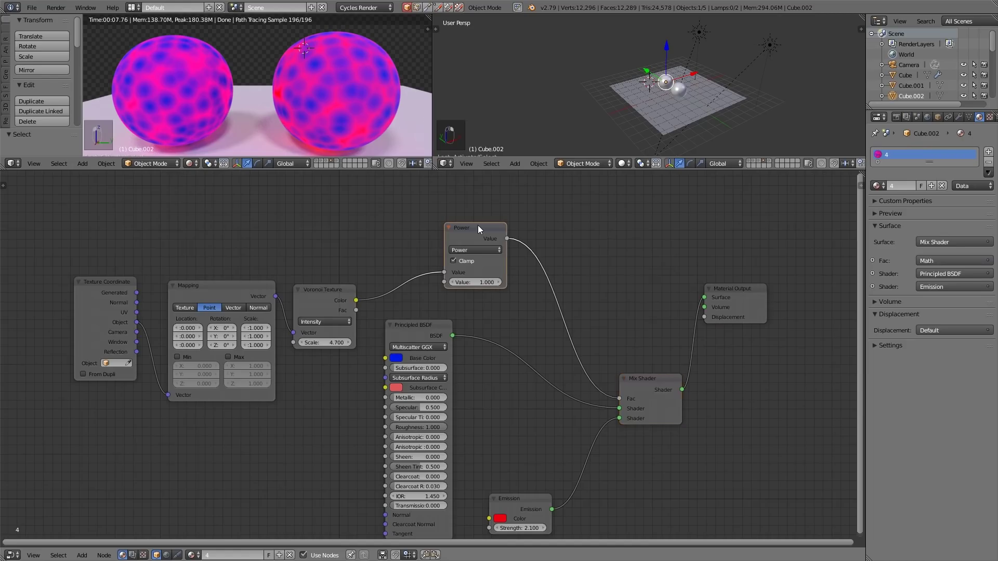
pyautogui.click(488, 251)
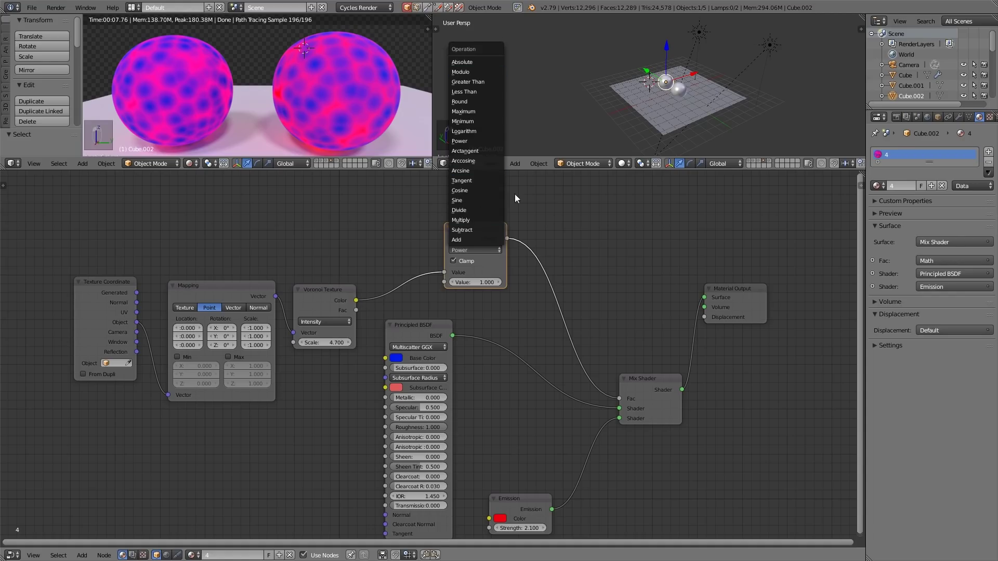